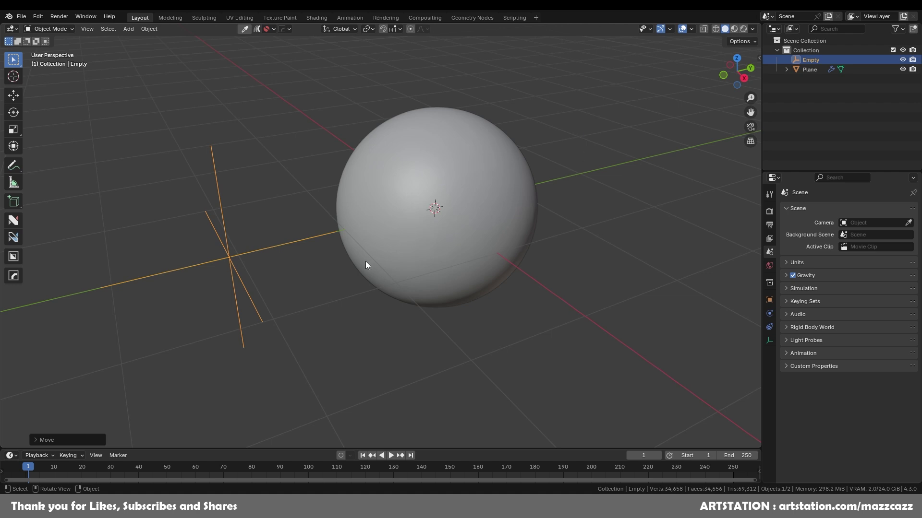
Step: Move the empty along the Y axis, through the sphere and out past its opposite side
key("g")
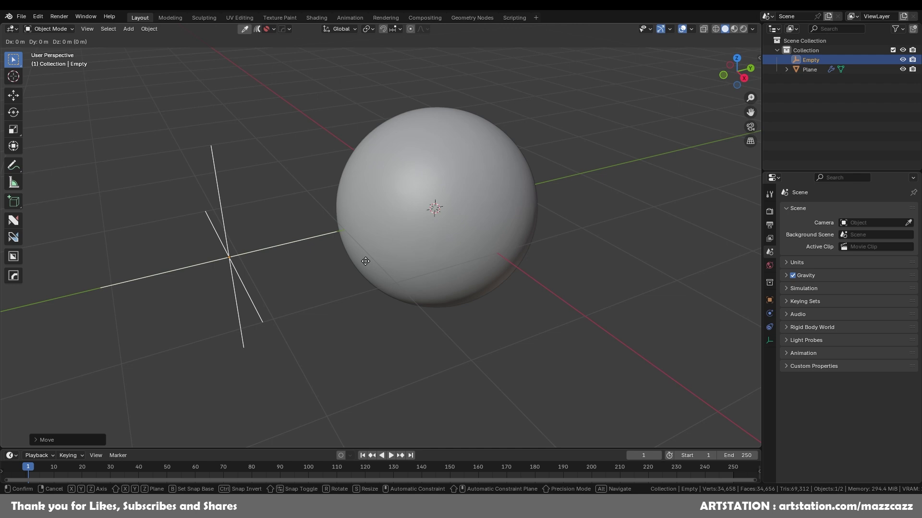
key("y")
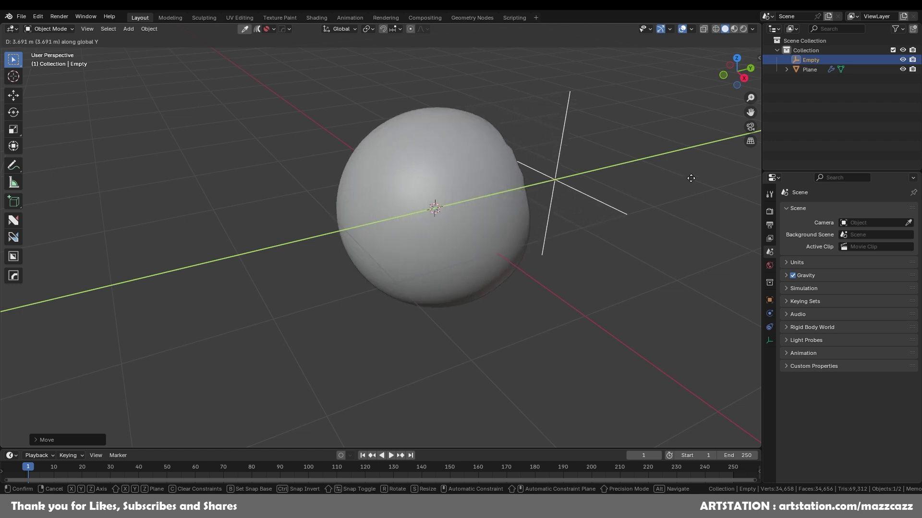
left_click(756, 168)
scroll(549, 223, "down", 4)
middle_click_drag(549, 223, 575, 226)
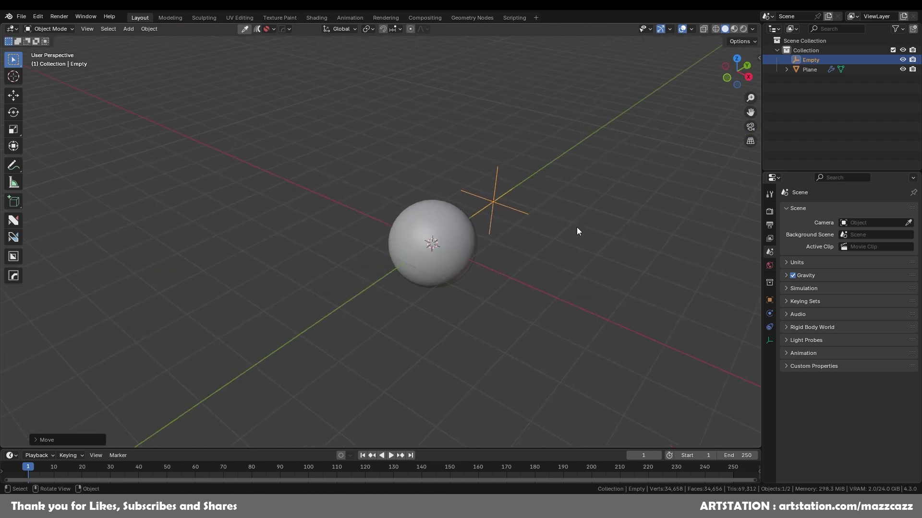
key("g")
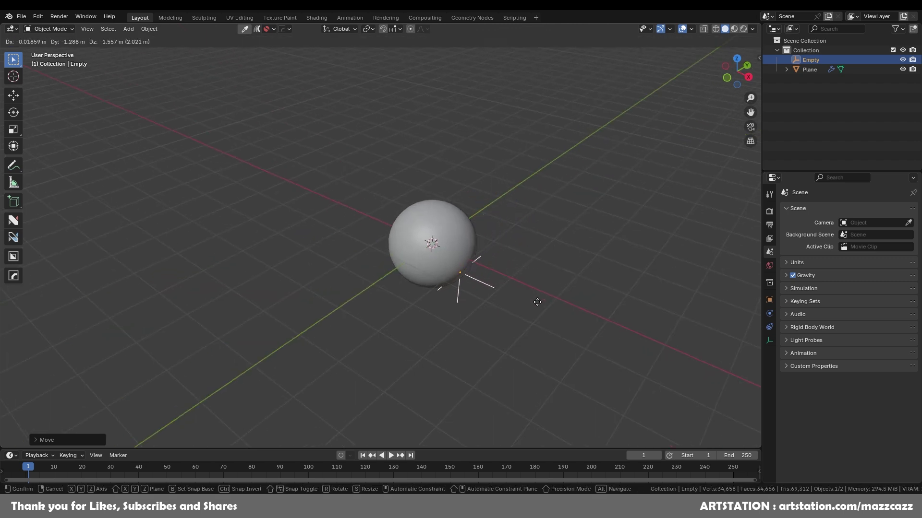
right_click(505, 279)
middle_click_drag(554, 262, 531, 232)
scroll(531, 232, "up", 3)
key("g")
right_click(498, 228)
Step: Move the empty through the mesh along the Y, Z and X axes to preview how it morphs the shape
middle_click_drag(473, 222, 531, 253)
key("g")
key("y")
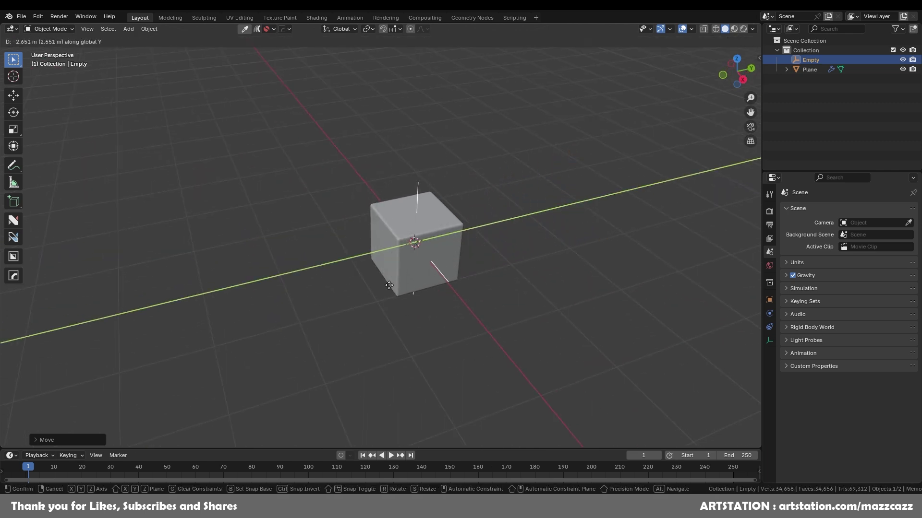
key("z")
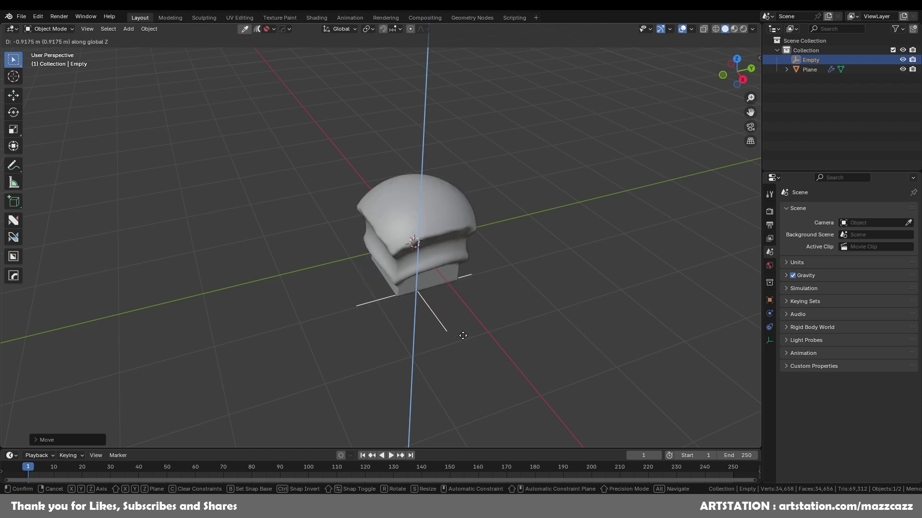
key("x")
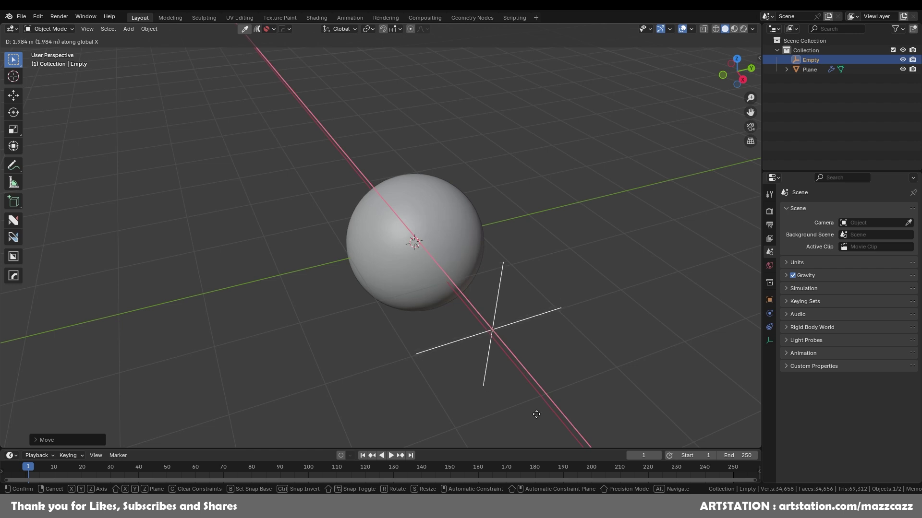
left_click(441, 227)
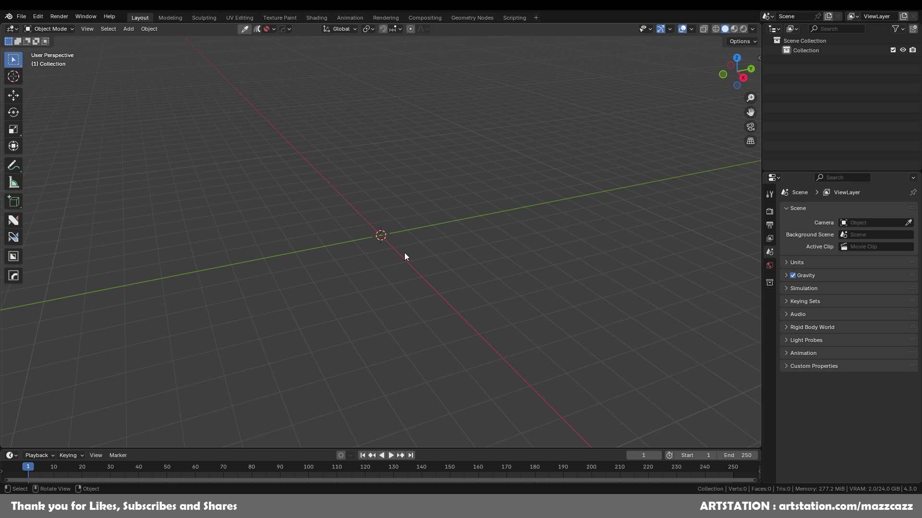
Step: Add a plane to the empty scene and create a new geometry node tree for it in the Geometry Nodes workspace
key("shift+a")
mouse_move(403, 263)
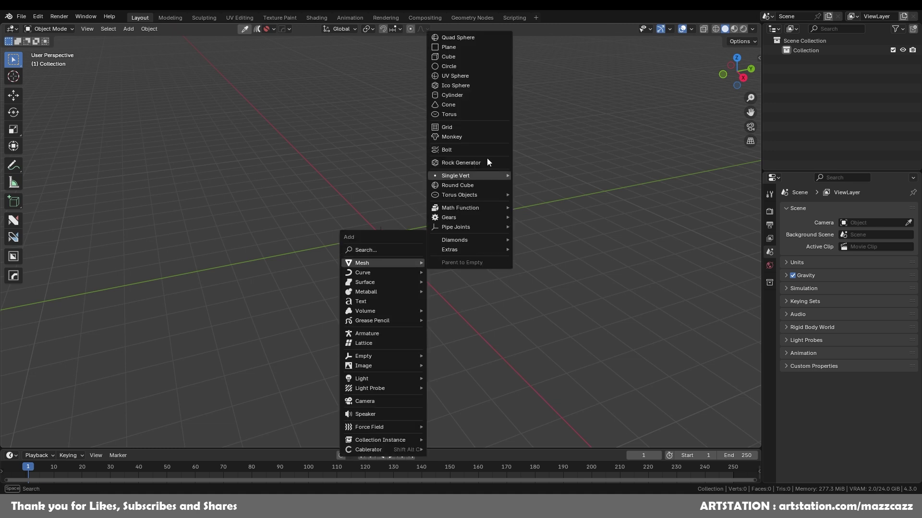
left_click(481, 51)
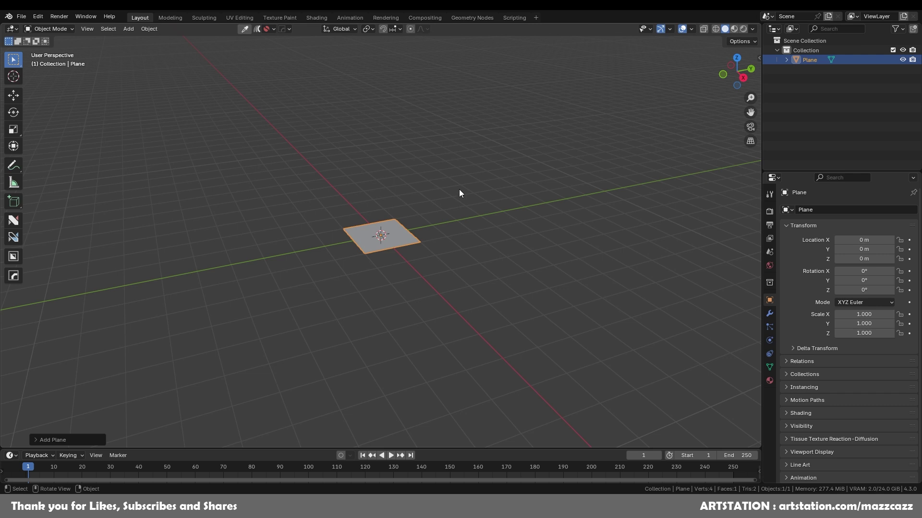
left_click(475, 18)
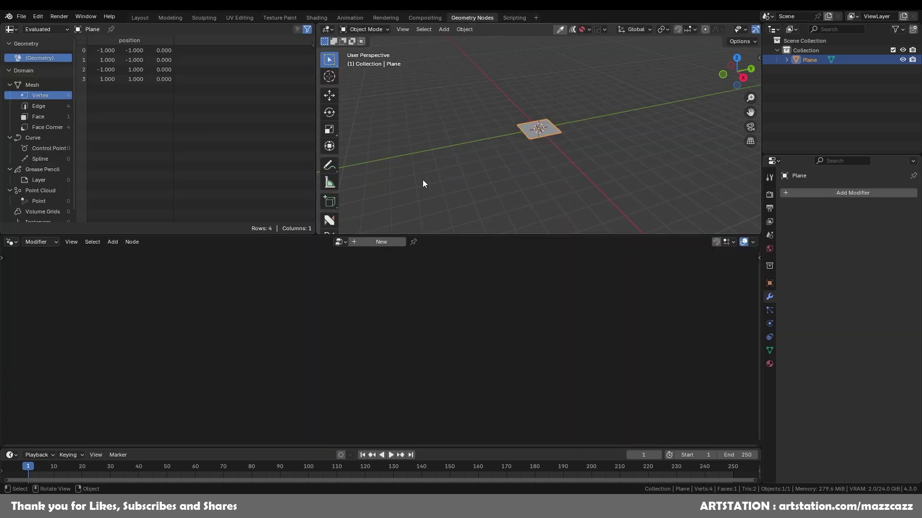
left_click(382, 242)
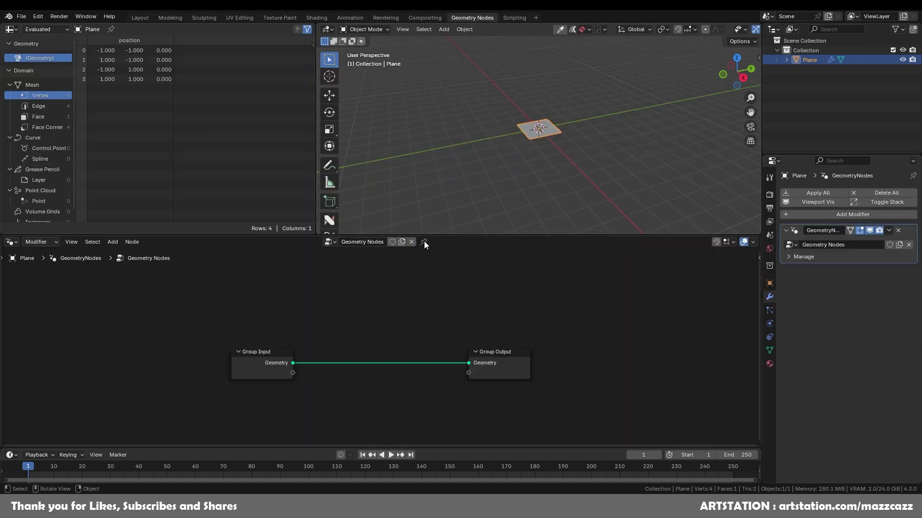
Step: Pin the node tree, shift the Group Output node away and delete the Group Input node
left_click_drag(510, 361, 549, 373)
left_click(270, 361)
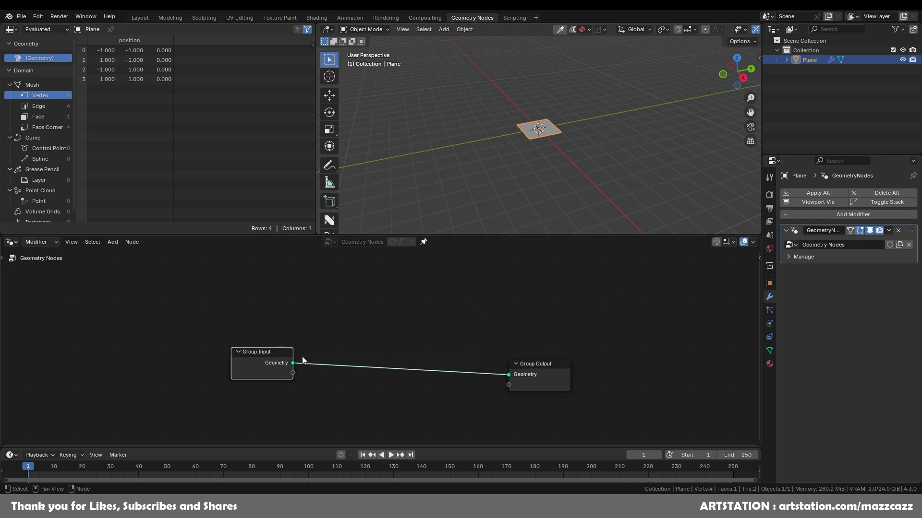
key("x")
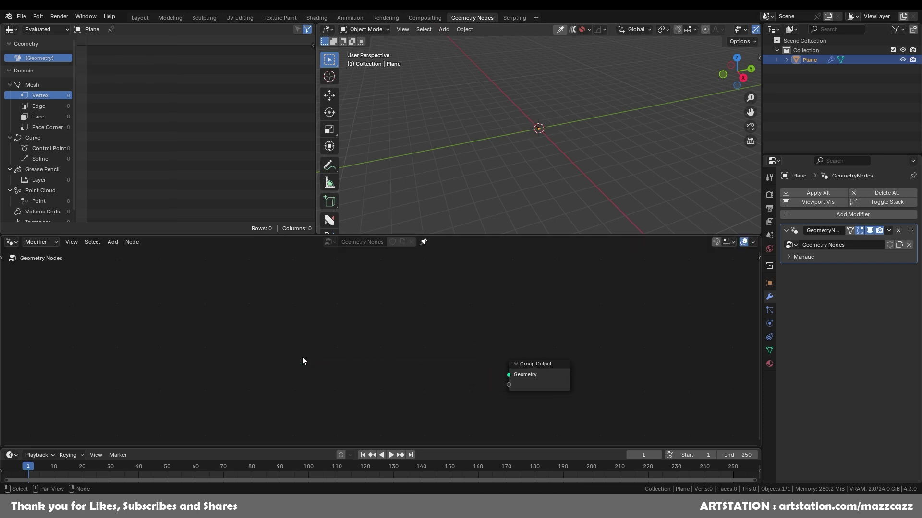
Step: Add a Cube mesh primitive node well before the Group Output node and nudge Group Output into place
key("F3")
type("cube")
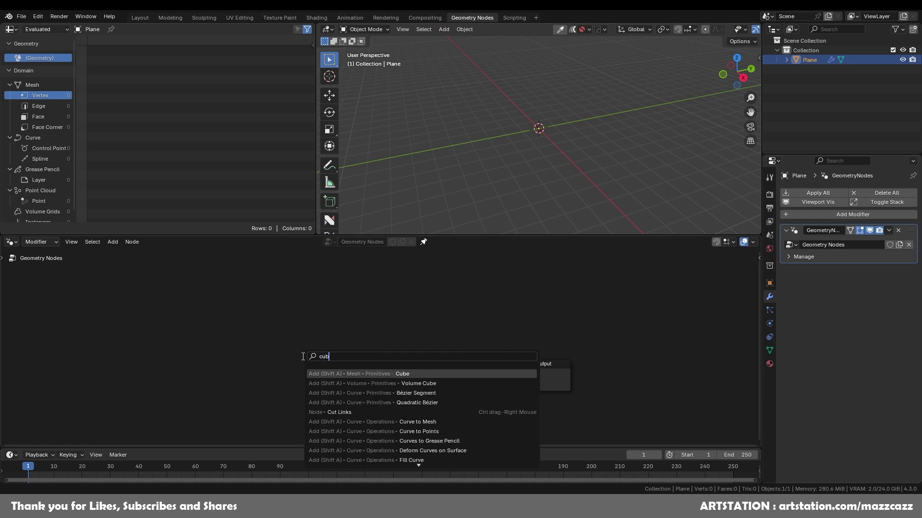
key("Return")
left_click(205, 297)
left_click_drag(555, 363, 566, 328)
Step: Add an Ico Sphere mesh primitive node below the Cube node
scroll(378, 334, "down", 2)
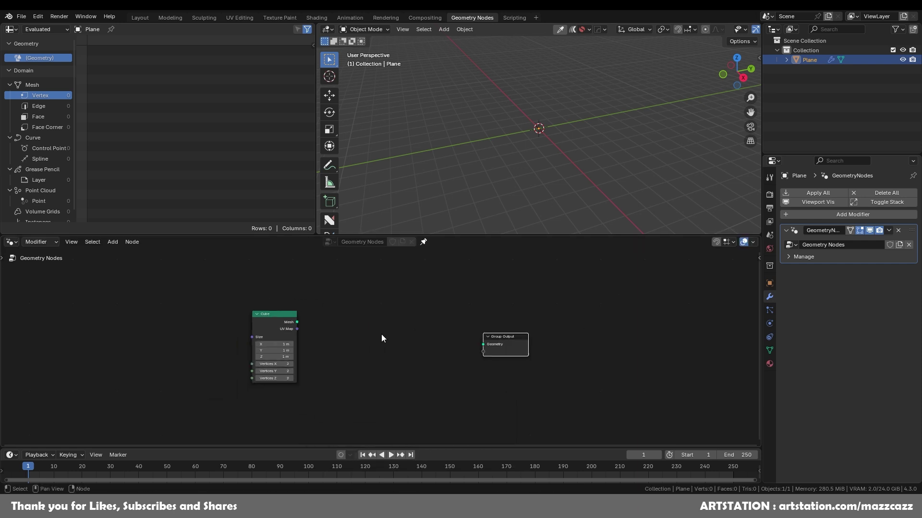
middle_click_drag(383, 357, 438, 312)
key("F3")
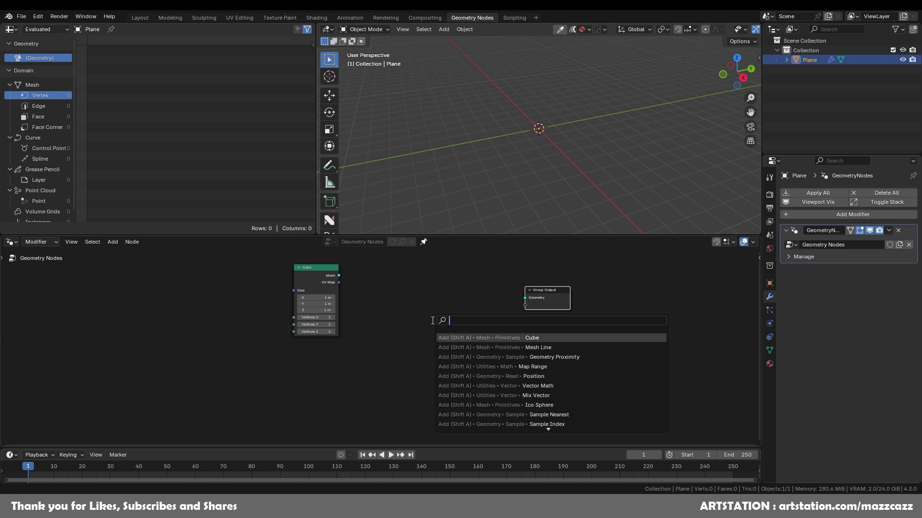
type("ico")
key("Return")
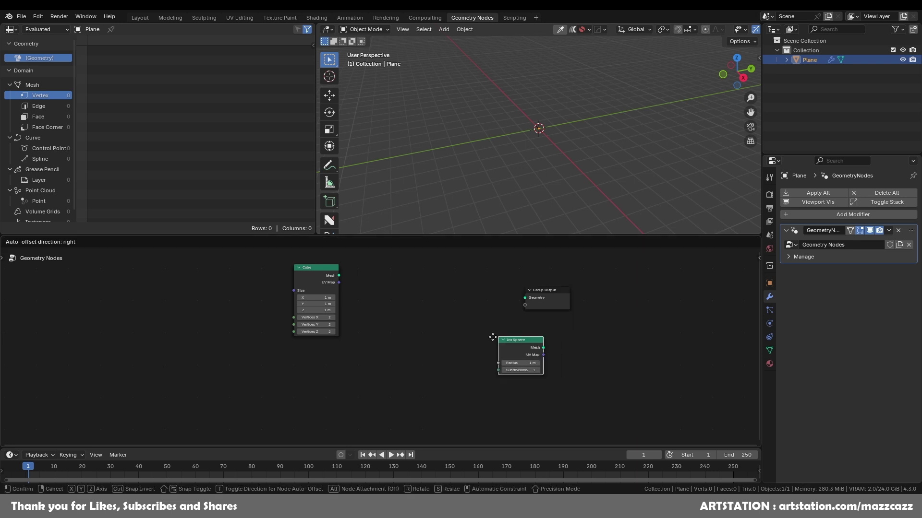
left_click(365, 366)
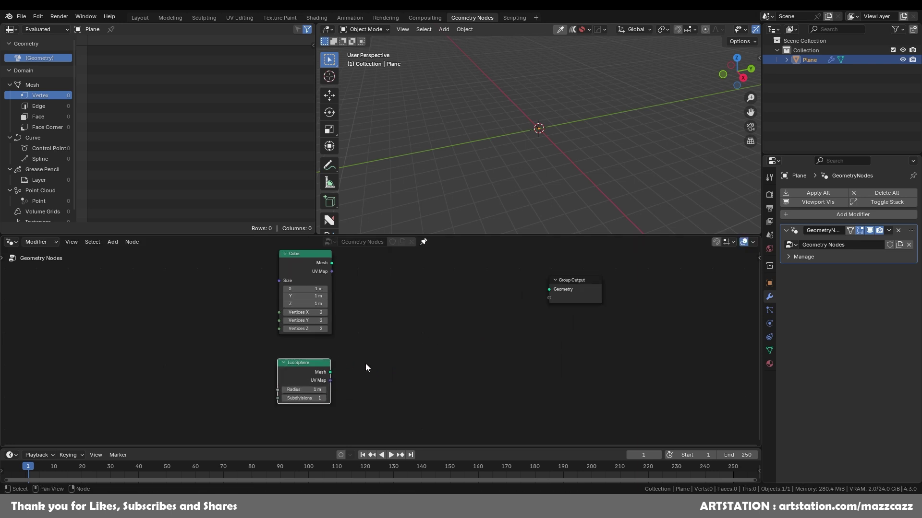
key("Home")
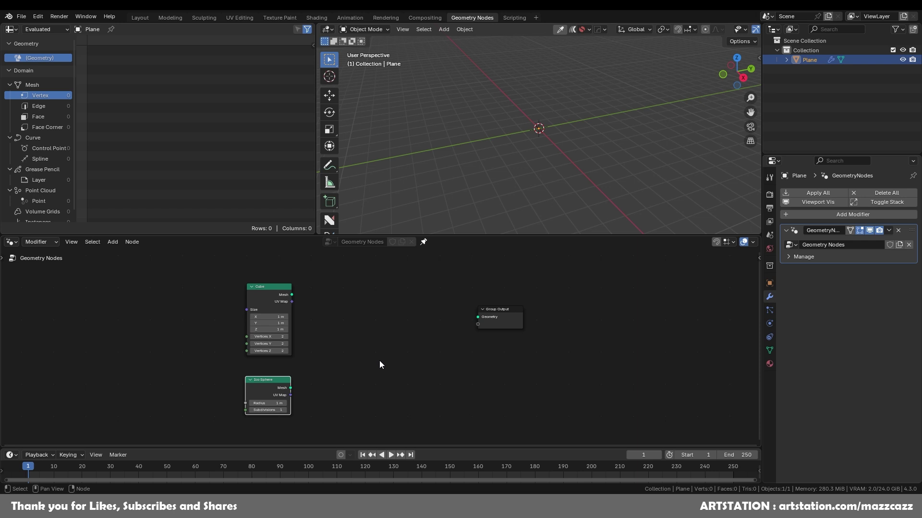
Step: Connect the Cube node's Mesh output to the Group Output's Geometry input and shift Group Output further from the Cube
key("F3")
left_click_drag(293, 295, 479, 319)
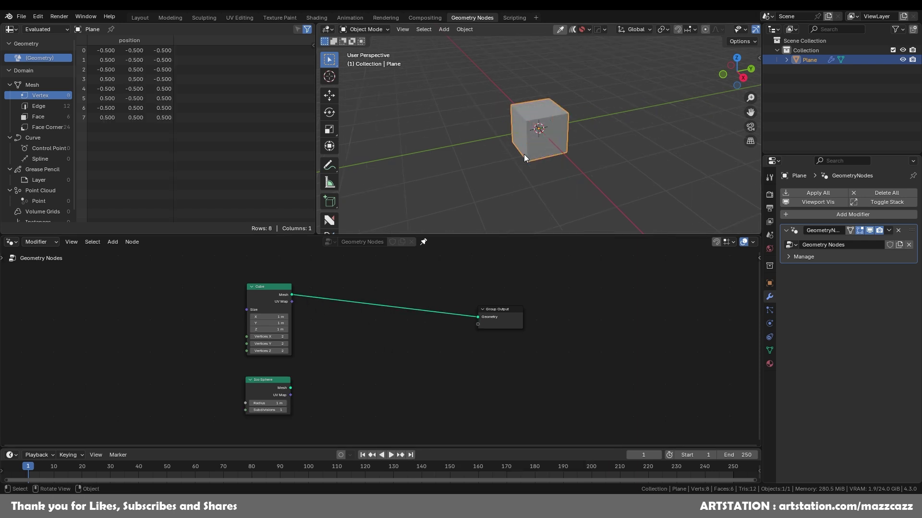
middle_click_drag(433, 194, 469, 204)
left_click_drag(500, 313, 527, 315)
left_click(282, 387)
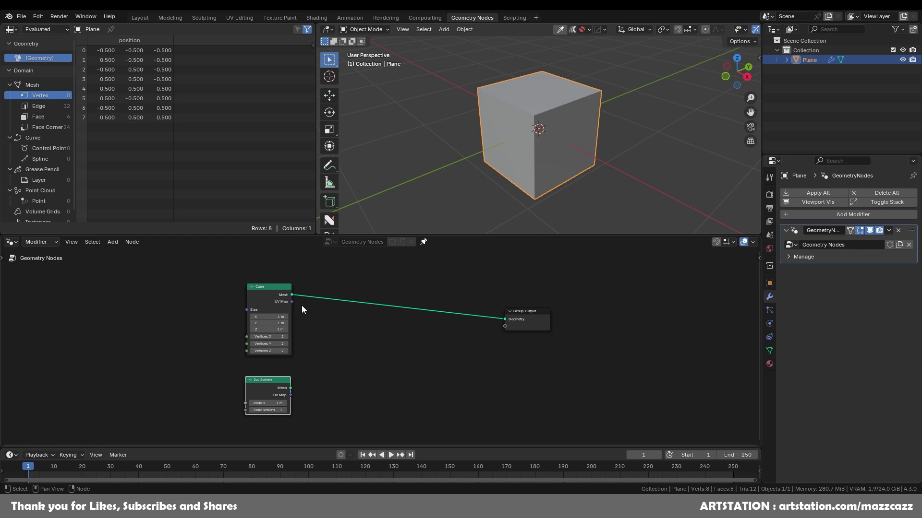
Step: Insert a Set Position node on the link between the Cube and Group Output nodes
key("F3")
type("set")
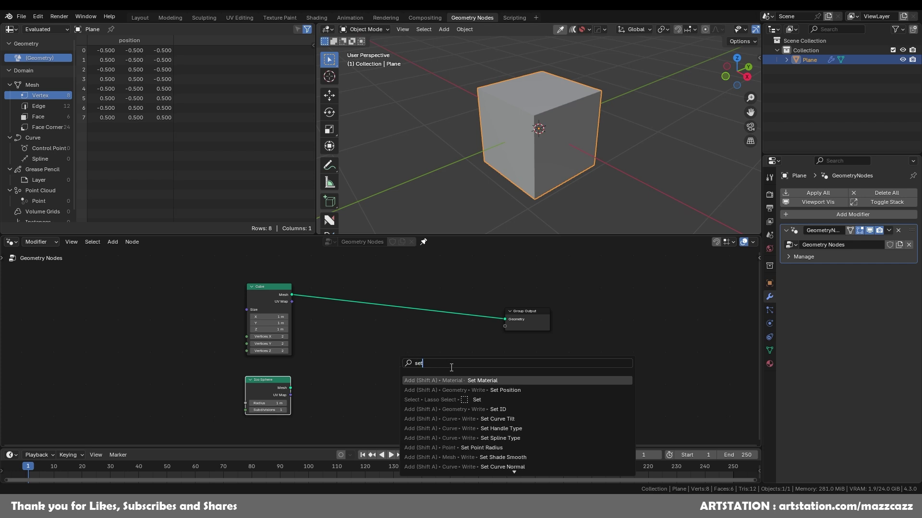
left_click(505, 390)
left_click(459, 310)
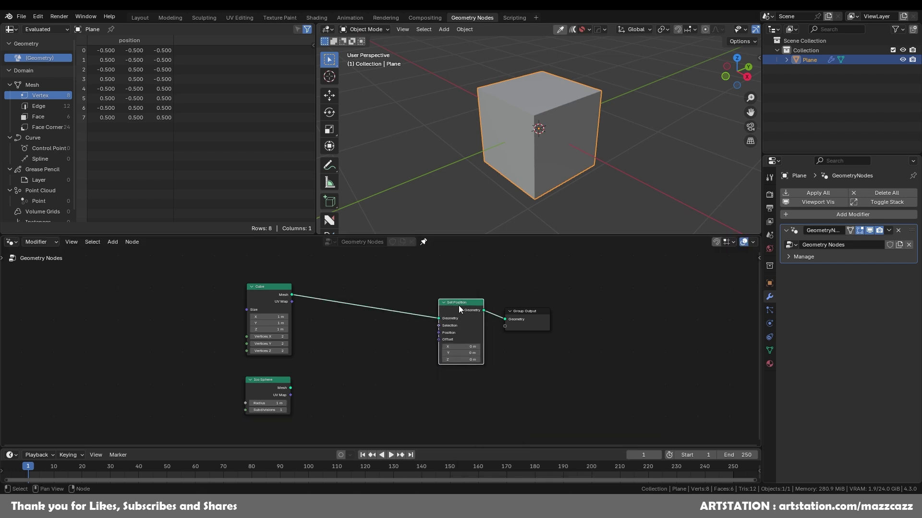
Step: Move the Ico Sphere node further aside and add a Sample Index node between it and the Set Position node
left_click_drag(278, 382, 255, 385)
middle_click_drag(381, 380, 436, 324, "shift")
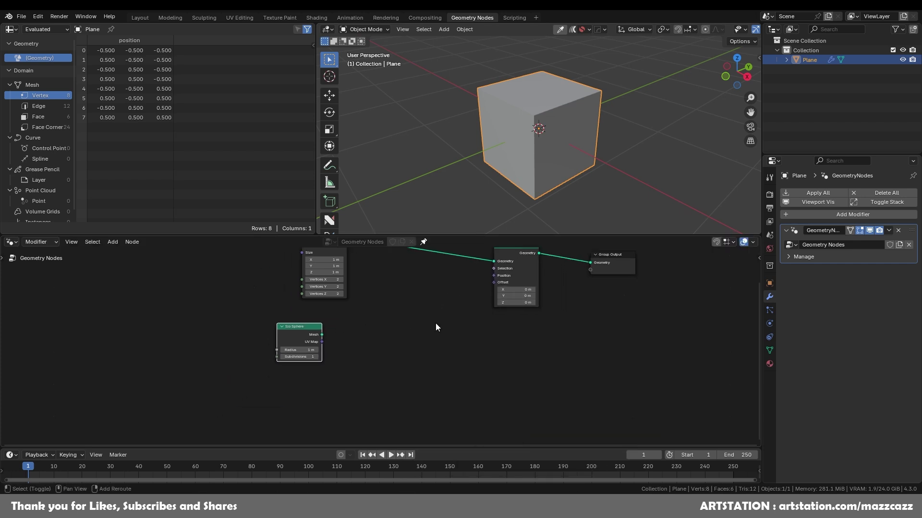
left_click_drag(292, 332, 264, 365)
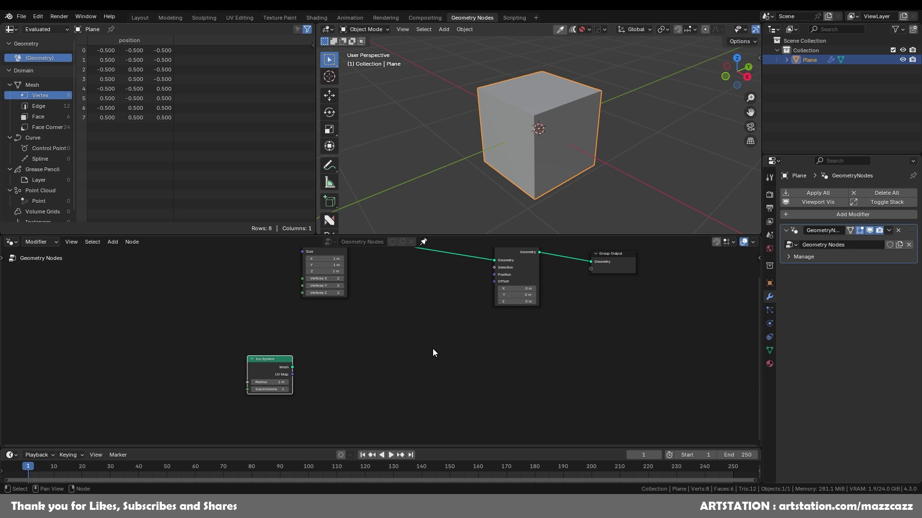
key("F3")
type("sample")
key("Down")
key("Return")
left_click(389, 334)
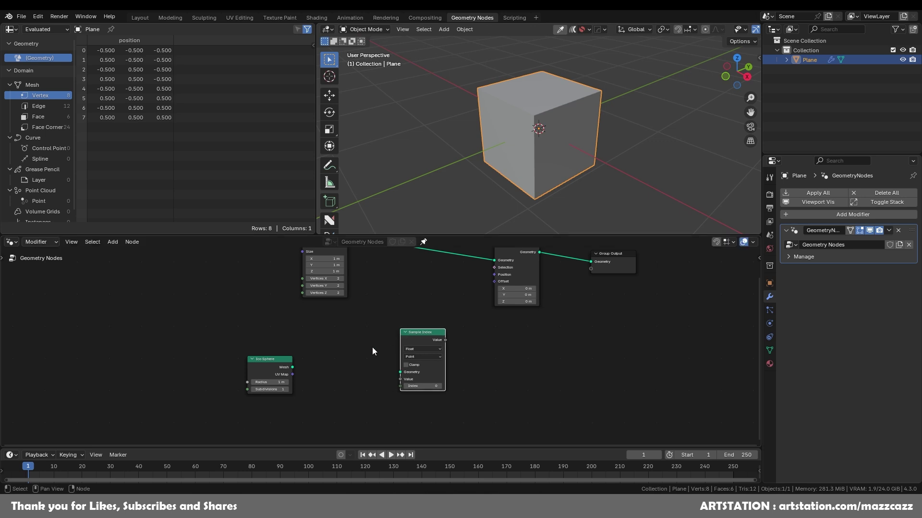
Step: Reposition the Ico Sphere node and set the Sample Index node's data type to Vector
left_click_drag(281, 361, 273, 341)
scroll(339, 341, "up", 2)
left_click(440, 350)
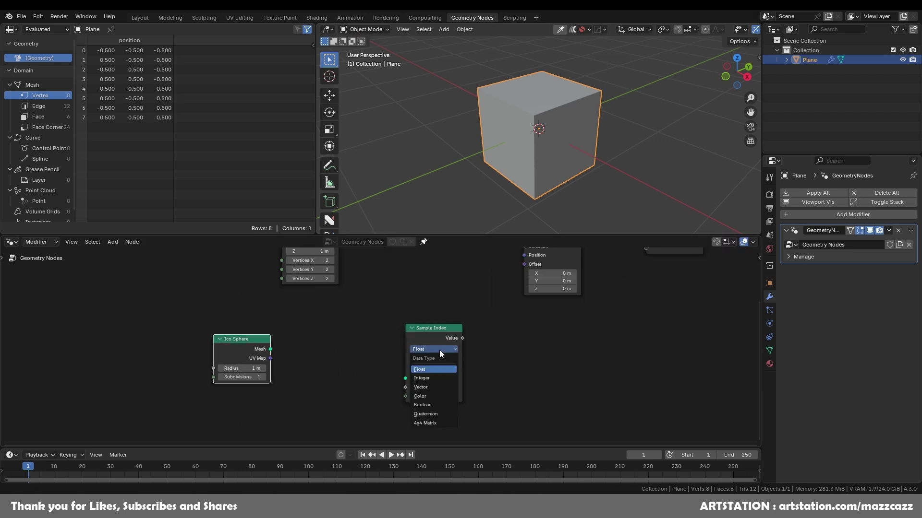
left_click(441, 386)
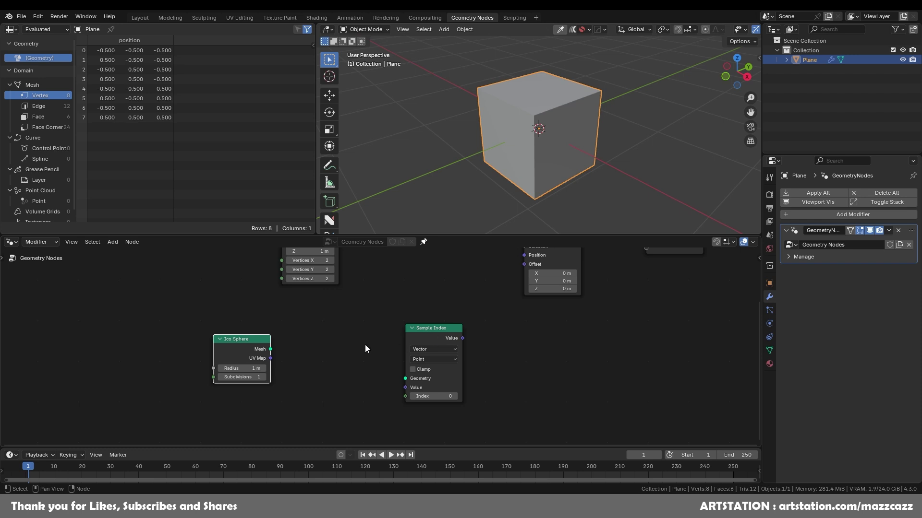
Step: Add a Sample Nearest node between the Ico Sphere and Sample Index nodes, slightly below them
key("F3")
type("sam")
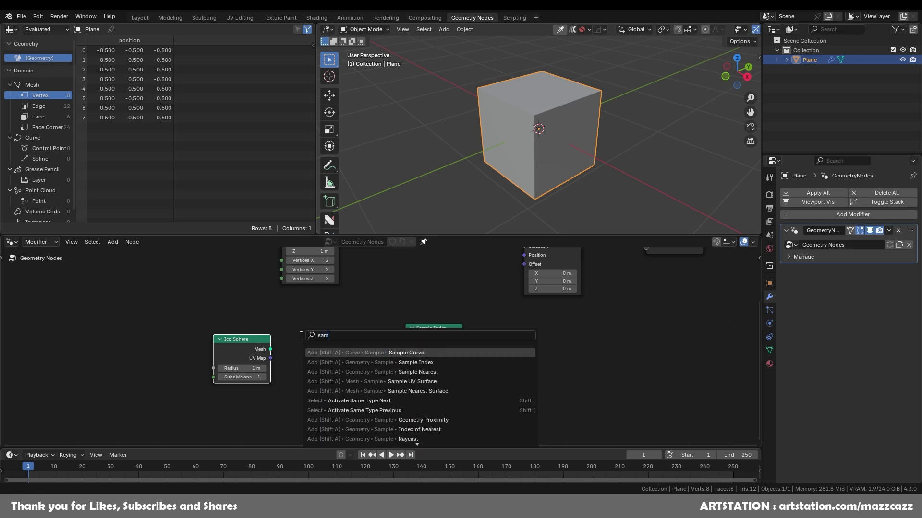
type("pl")
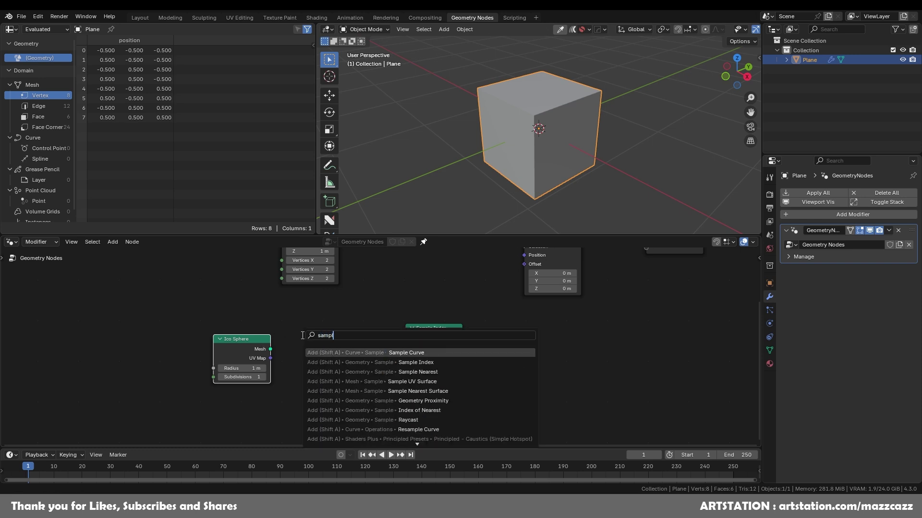
left_click(403, 371)
left_click(296, 390)
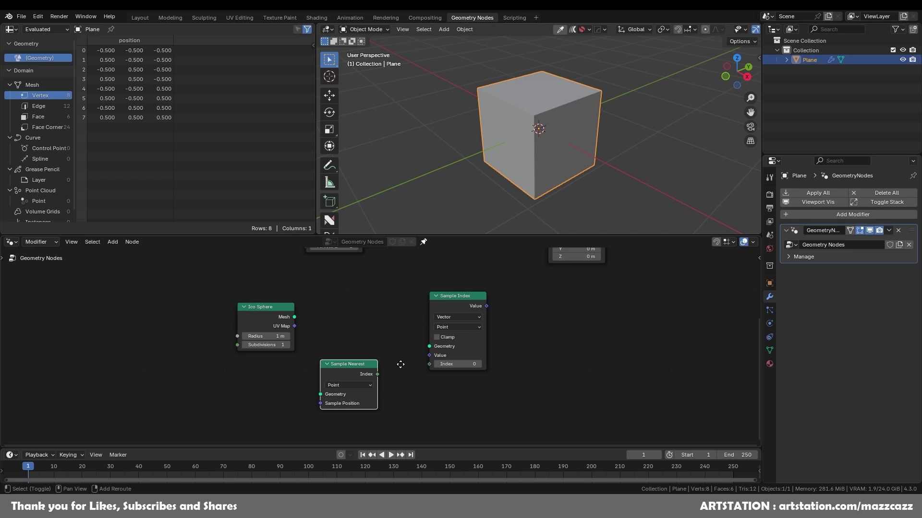
Step: Connect the Sample Nearest node's Index output to the Sample Index node's Index input
scroll(387, 375, "up", 1)
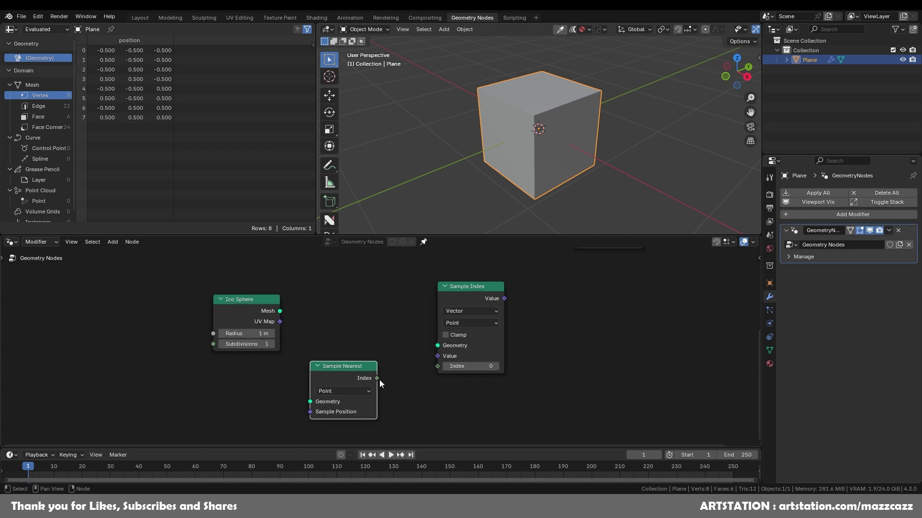
left_click_drag(379, 379, 384, 376)
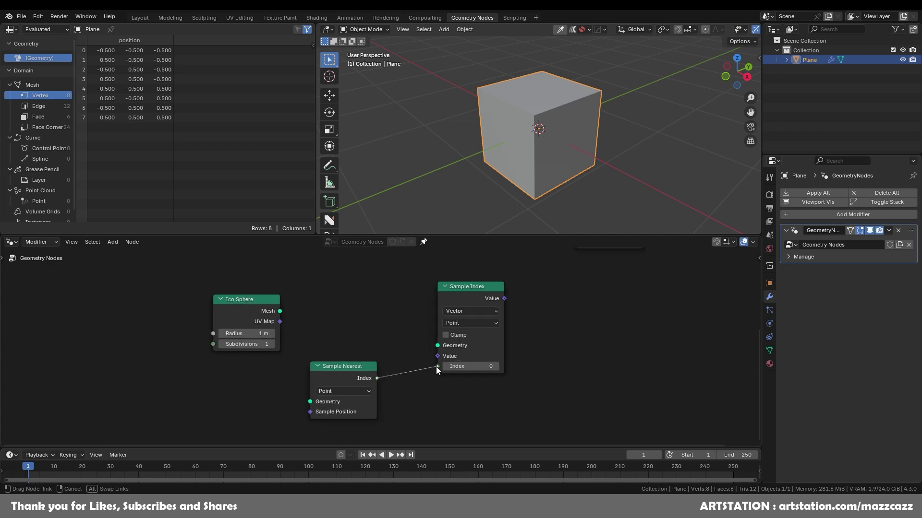
left_click_drag(436, 367, 436, 367)
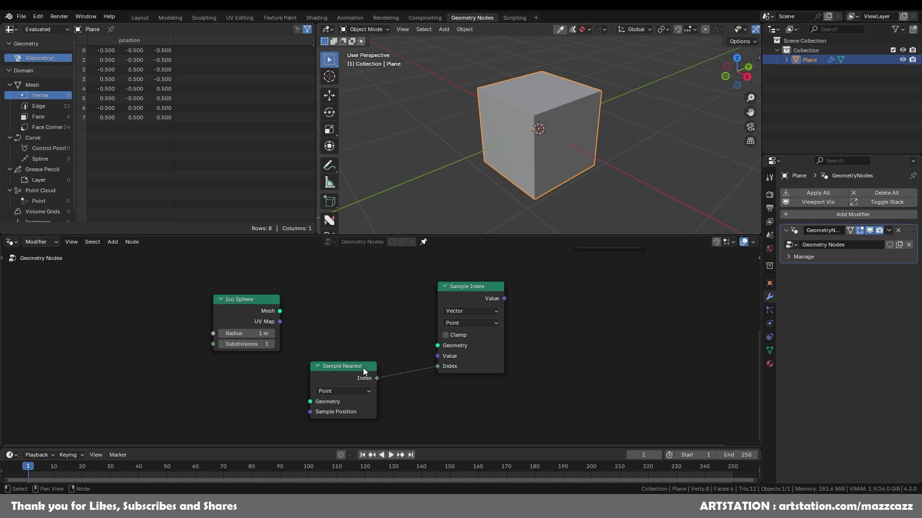
Step: Connect the Ico Sphere's Mesh output to the Geometry inputs of Sample Nearest and Sample Index, and shift Sample Nearest slightly down
left_click_drag(258, 298, 310, 402)
left_click_drag(246, 307, 438, 346)
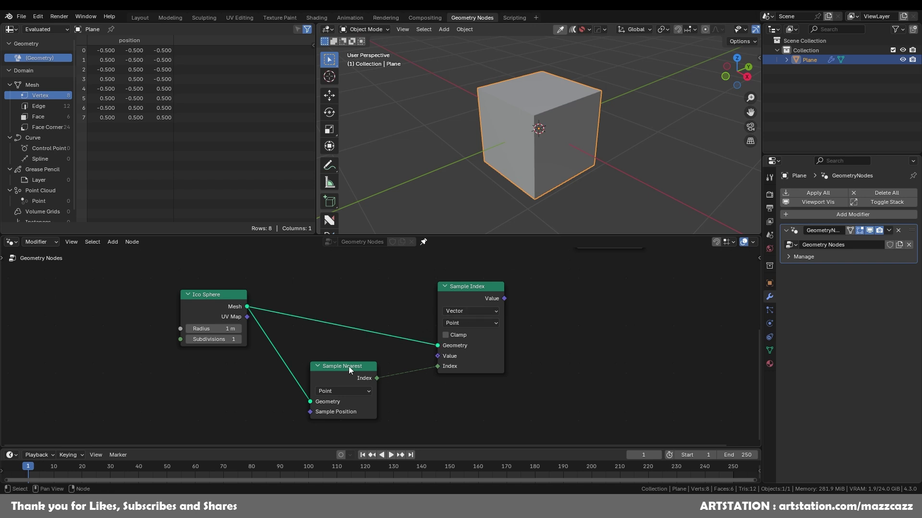
left_click_drag(351, 367, 355, 378)
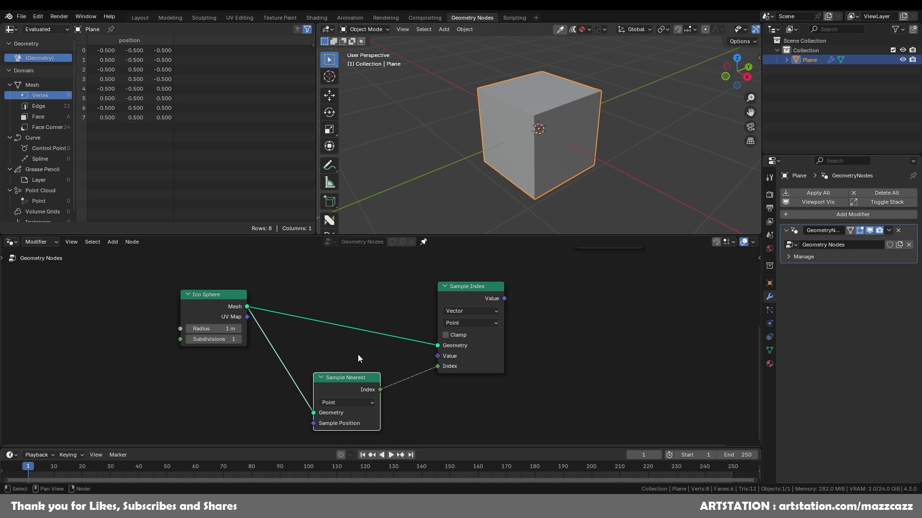
Step: Add a Position node above Sample Nearest and connect its output to the Sample Index node's Value input
key("F3")
type("position")
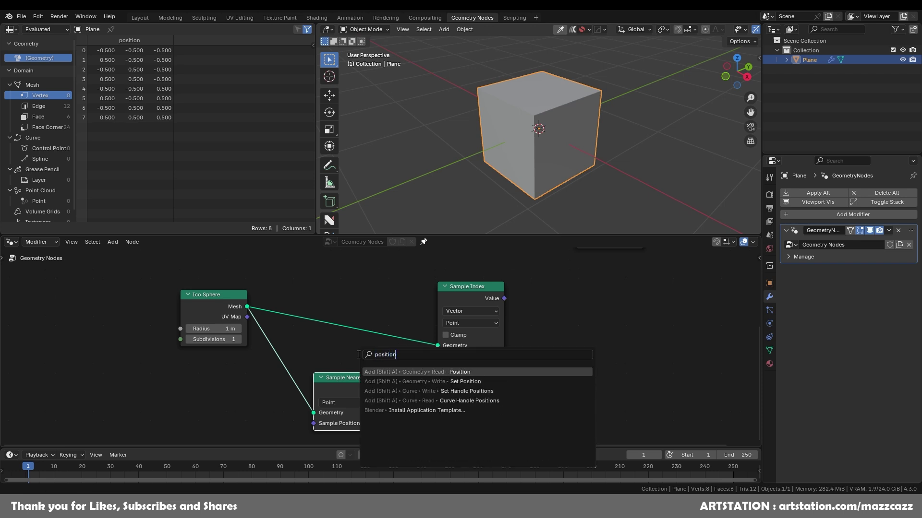
key("Return")
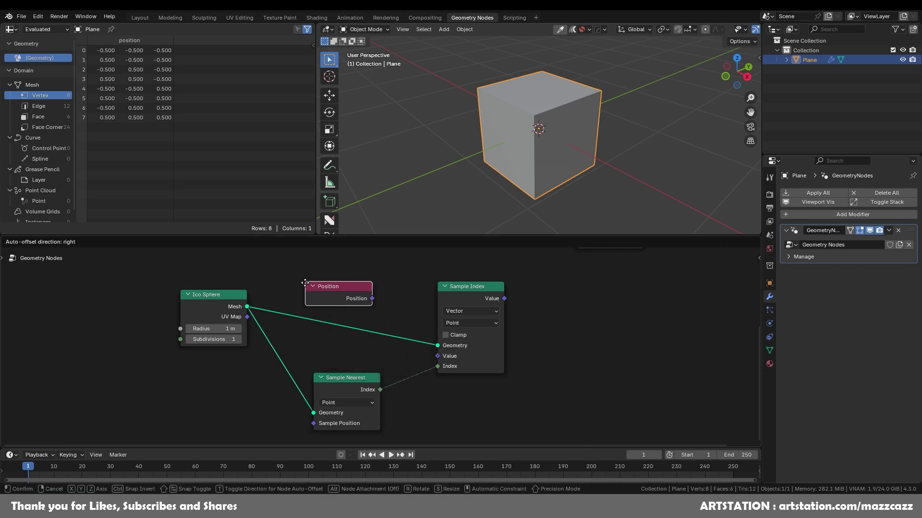
left_click(314, 340)
left_click_drag(382, 356, 448, 358)
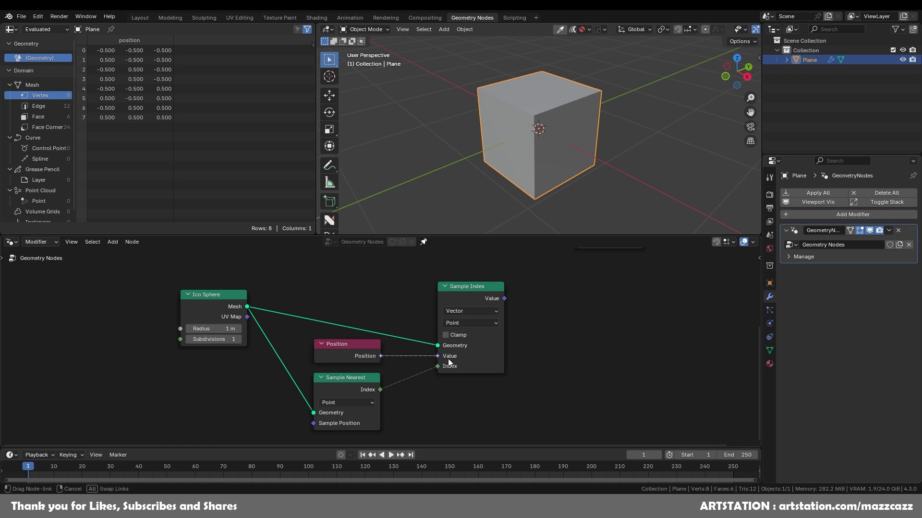
Step: Save the file and move the Ico Sphere, Position, Sample Nearest and Sample Index nodes together away from Set Position
scroll(468, 309, "down", 3)
key("ctrl+s")
middle_click_drag(504, 317, 456, 344)
left_click_drag(202, 330, 384, 408)
left_click_drag(379, 349, 340, 370)
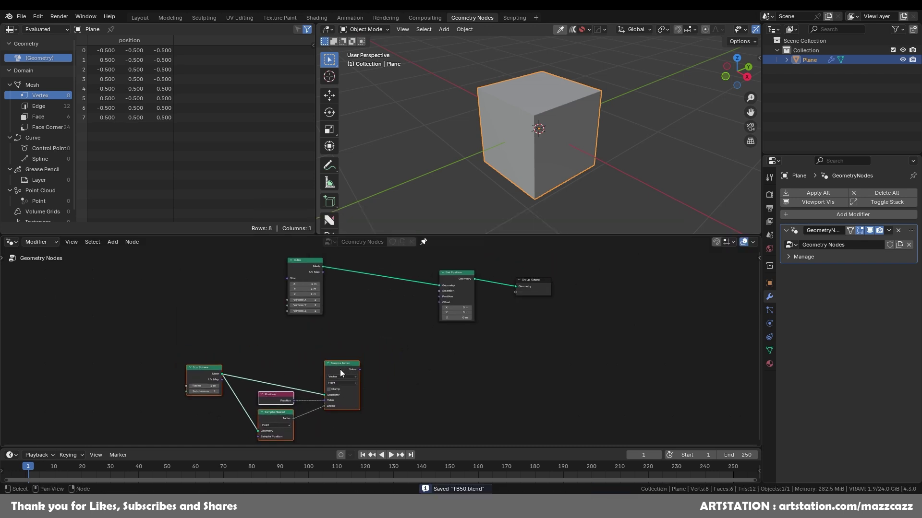
left_click(396, 363)
key("F3")
type("mix")
key("BackSpace")
key("BackSpace")
key("BackSpace")
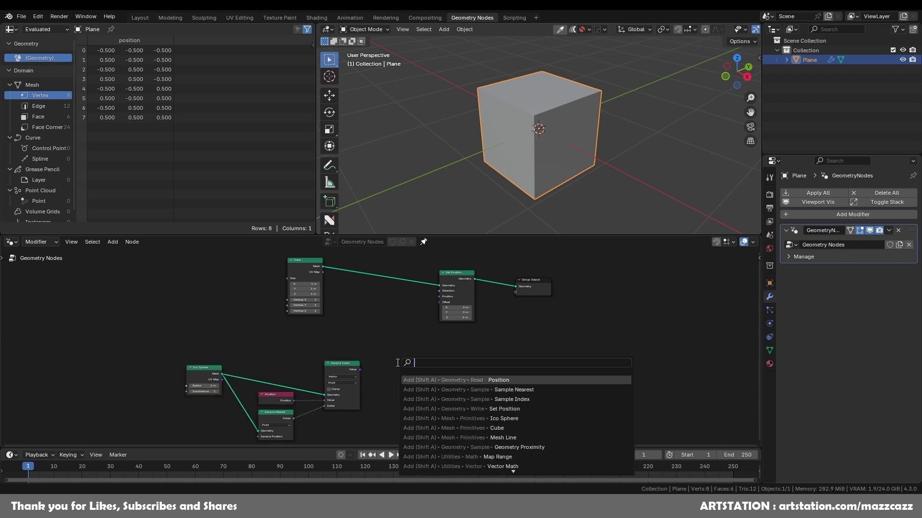
type("vector math")
key("Return")
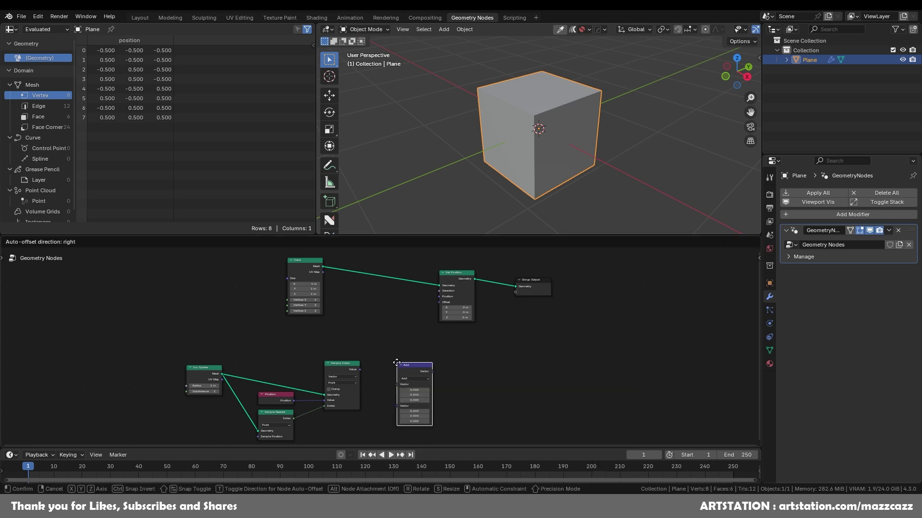
left_click(394, 322)
left_click(408, 338)
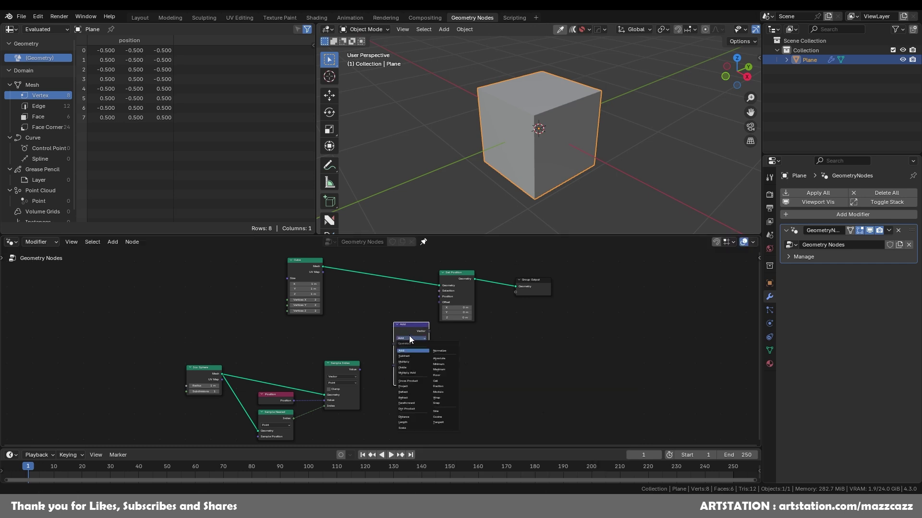
scroll(381, 345, "up", 3)
left_click(453, 332)
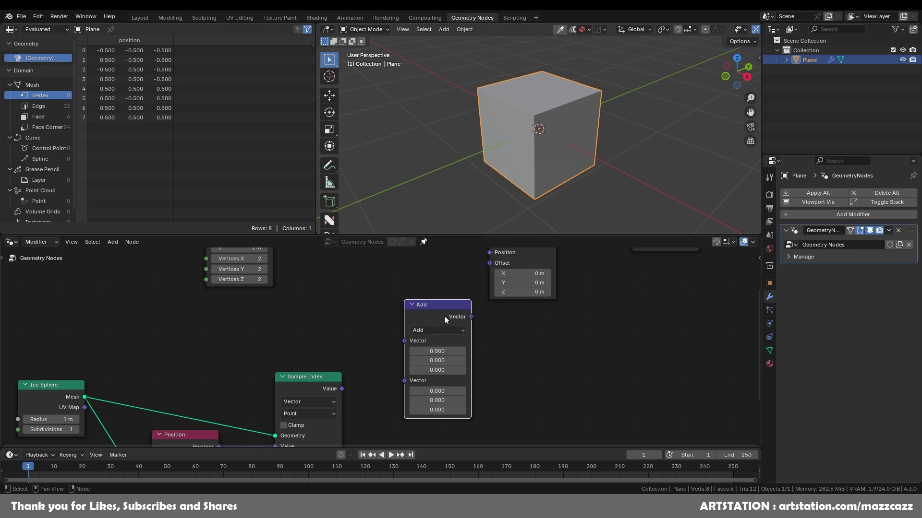
key("x")
Step: Add a Mix Vector node below Set Position and connect the Sample Index node's Value output to its B input
key("F3")
type("mix v")
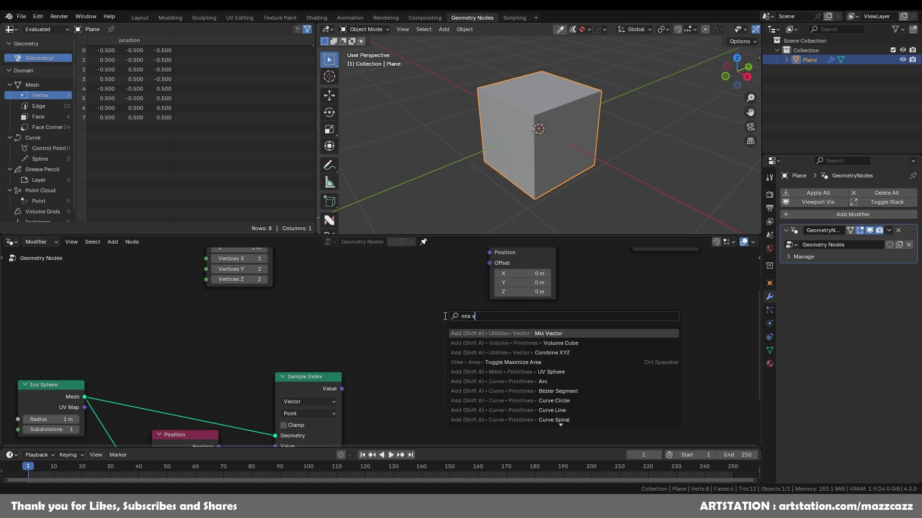
key("Return")
left_click(394, 297)
scroll(398, 344, "down", 3)
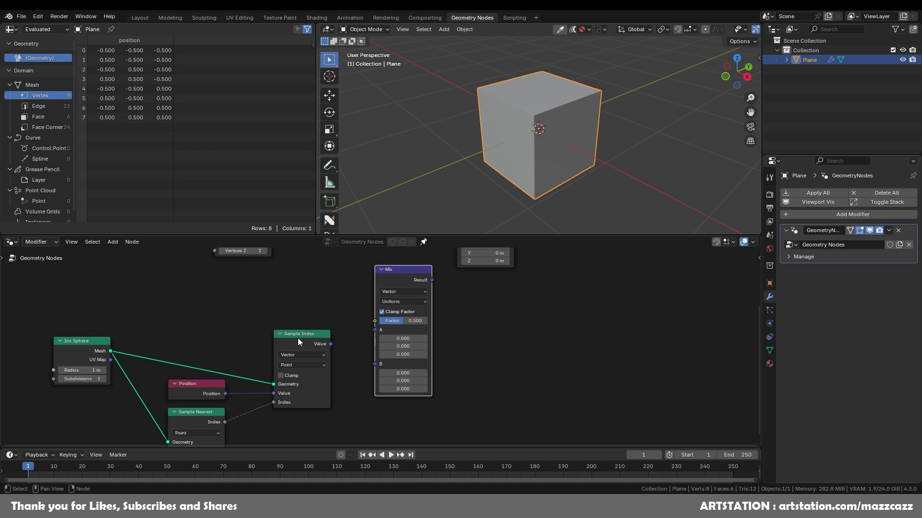
left_click_drag(331, 344, 374, 368)
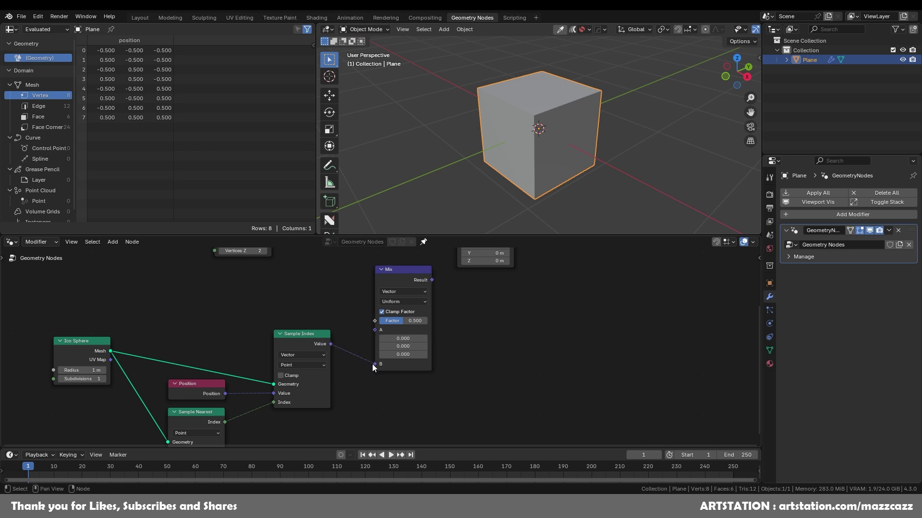
Step: Place a copy of the Position node above Sample Index and connect it to the Mix node's A input
scroll(368, 353, "down", 4)
middle_click_drag(348, 331, 430, 371)
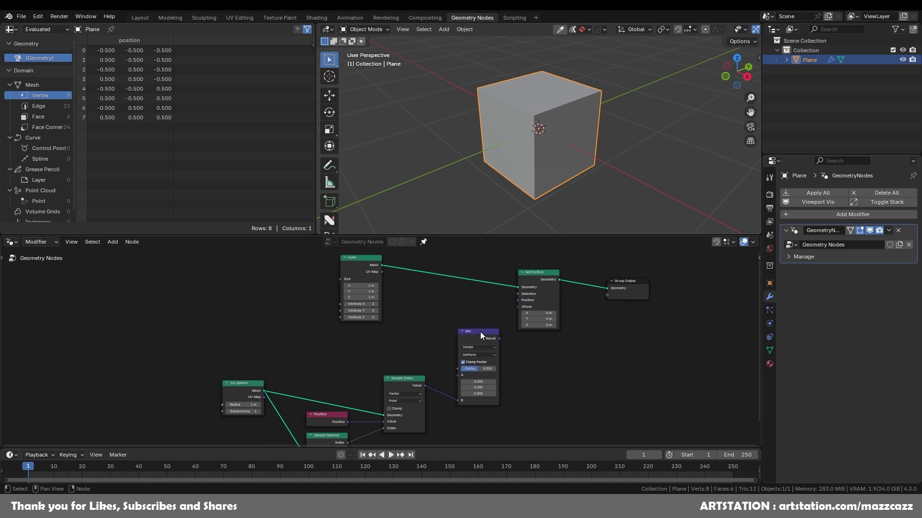
left_click_drag(478, 335, 482, 329)
left_click_drag(331, 418, 408, 353)
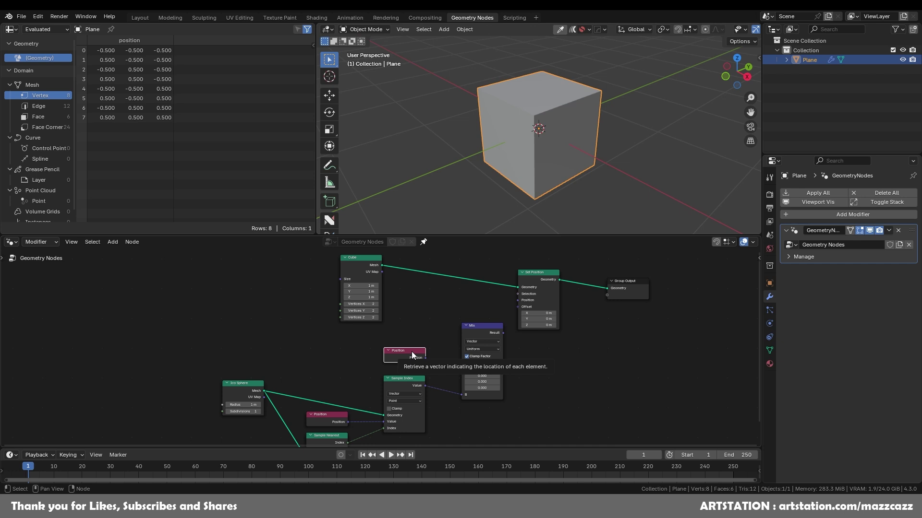
left_click_drag(425, 358, 461, 371)
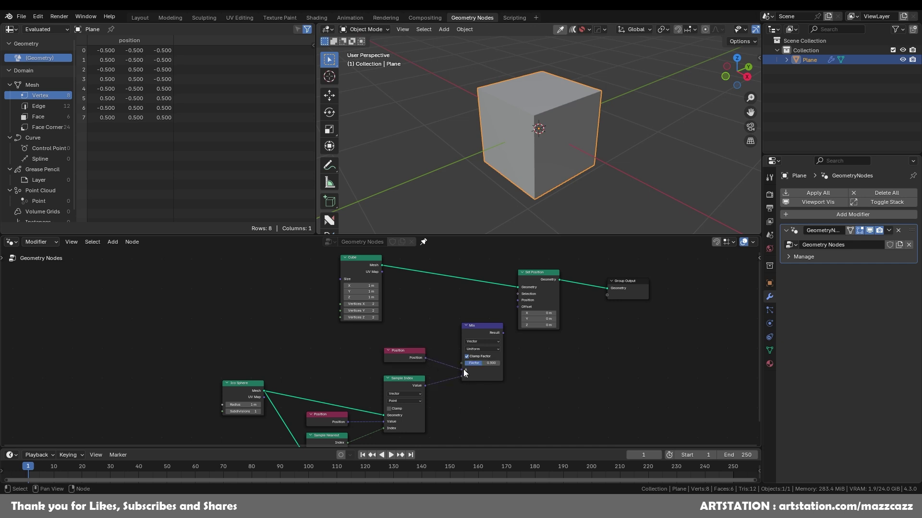
Step: Connect the Mix node's Result to the Set Position node's Position input and set the Mix factor to 1
left_click_drag(503, 333, 508, 322)
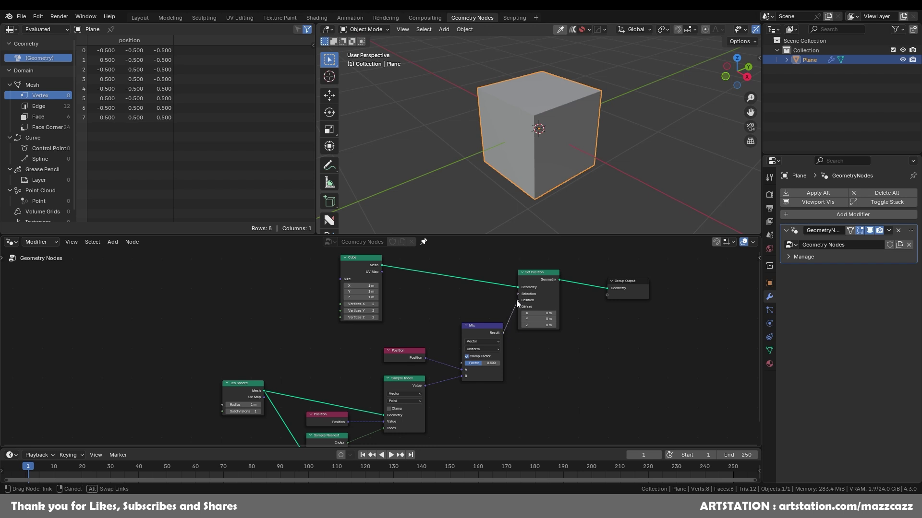
left_click_drag(517, 303, 517, 302)
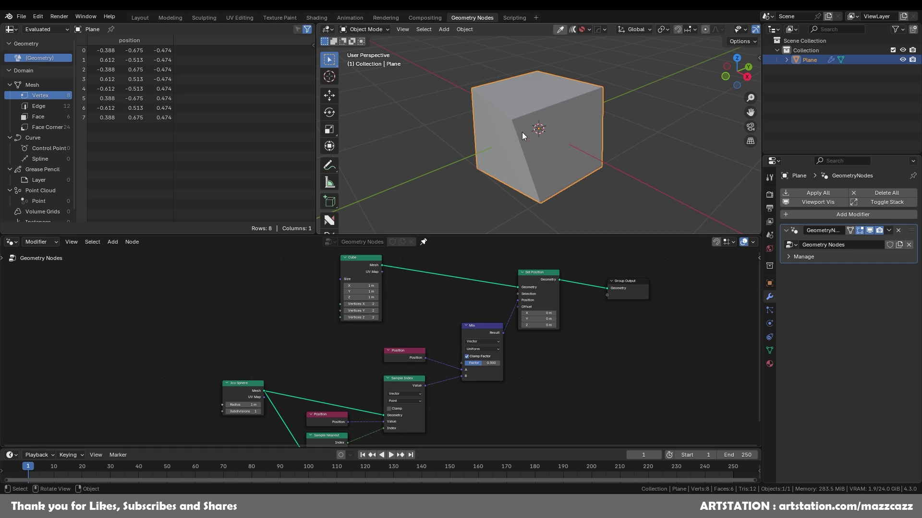
scroll(438, 339, "up", 3)
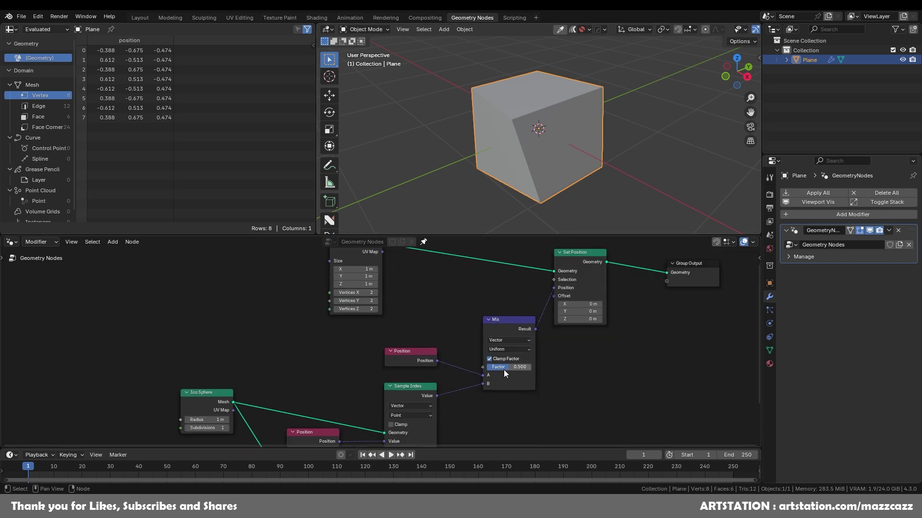
left_click_drag(506, 368, 531, 367)
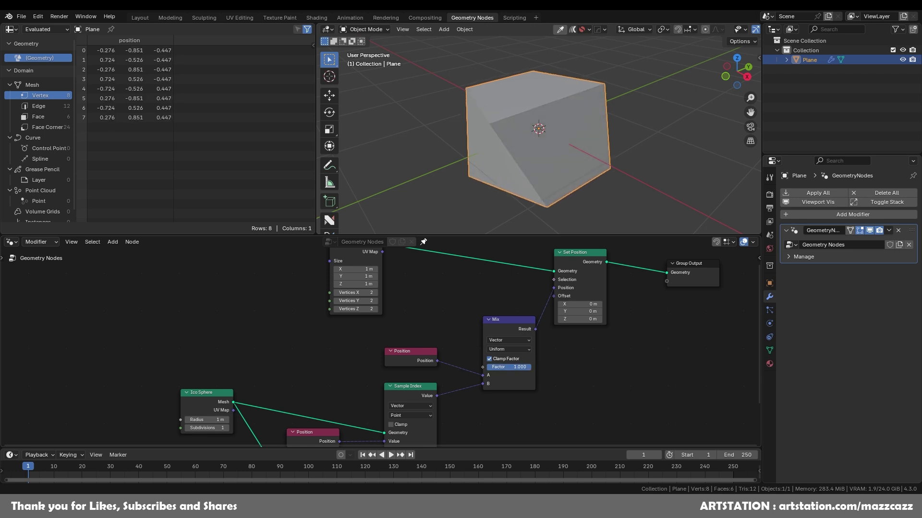
Step: Shift the Ico Sphere node slightly up and set its subdivisions to 6
scroll(491, 323, "down", 3)
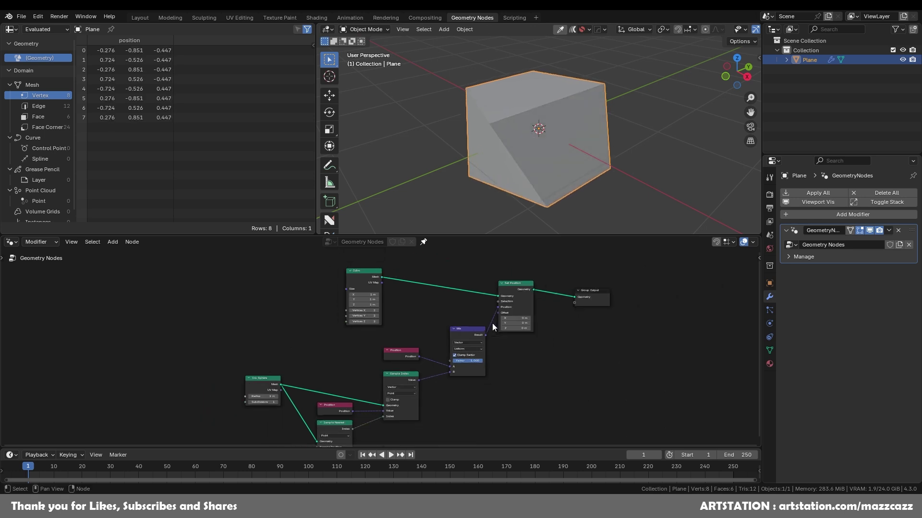
left_click(293, 376)
left_click_drag(293, 376, 293, 364)
middle_click_drag(466, 186, 499, 99)
scroll(308, 368, "up", 3)
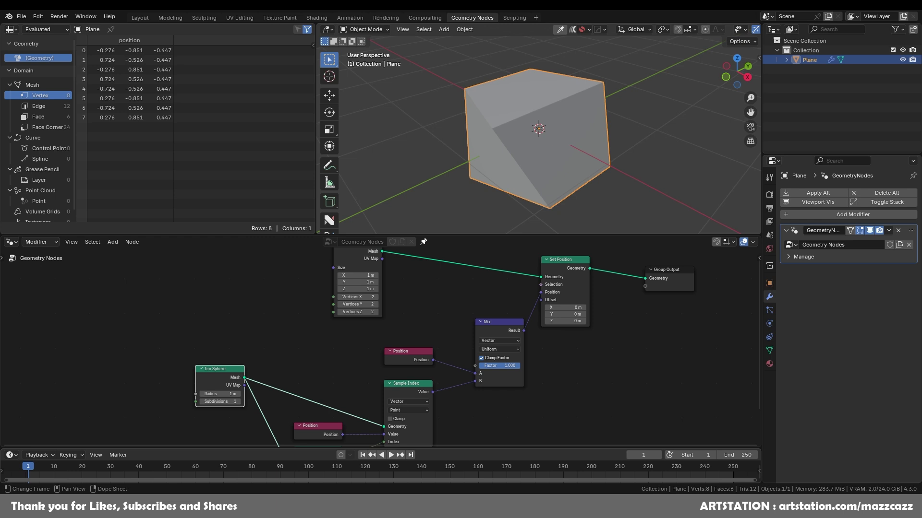
left_click(228, 402)
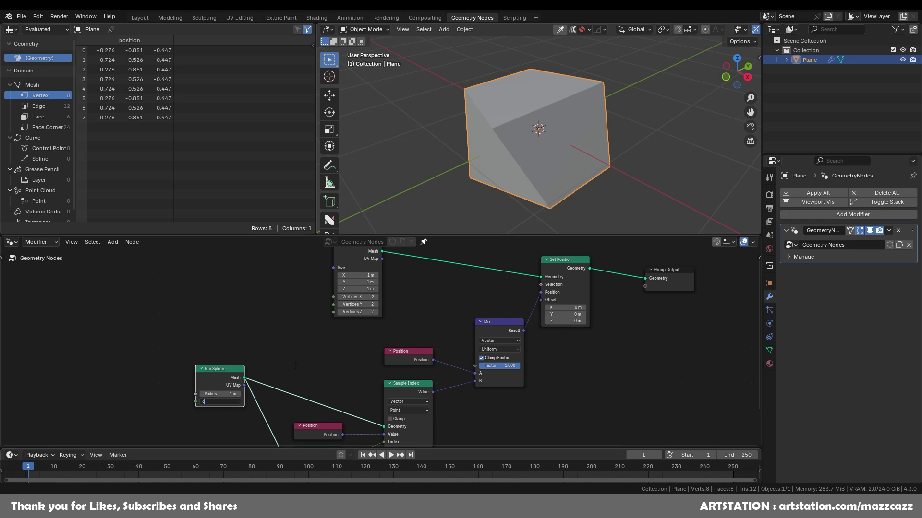
key("Return")
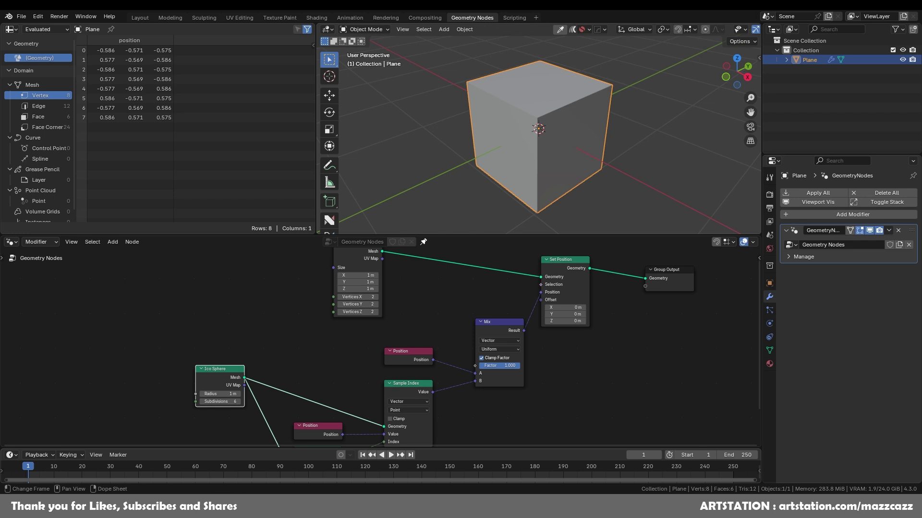
Step: Set the Cube node's Vertices X, Y and Z all to 20
left_click_drag(358, 311, 357, 296)
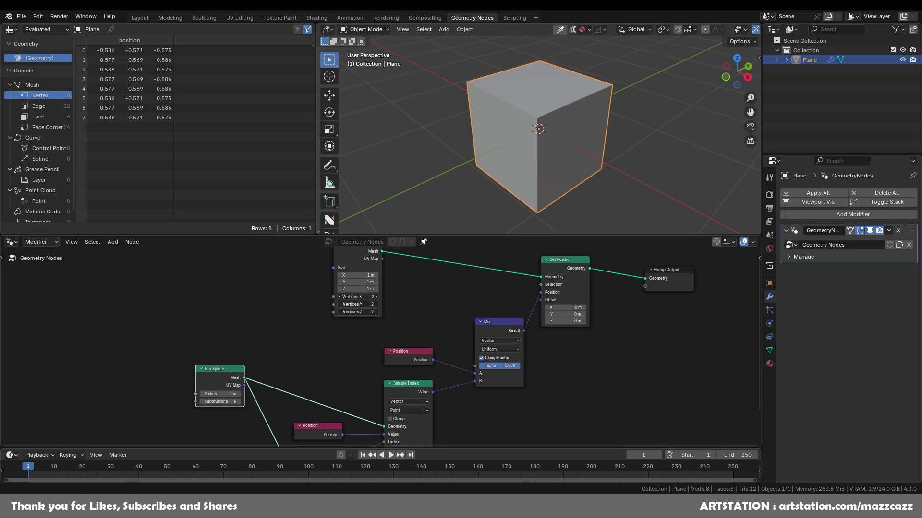
type("20")
key("Return")
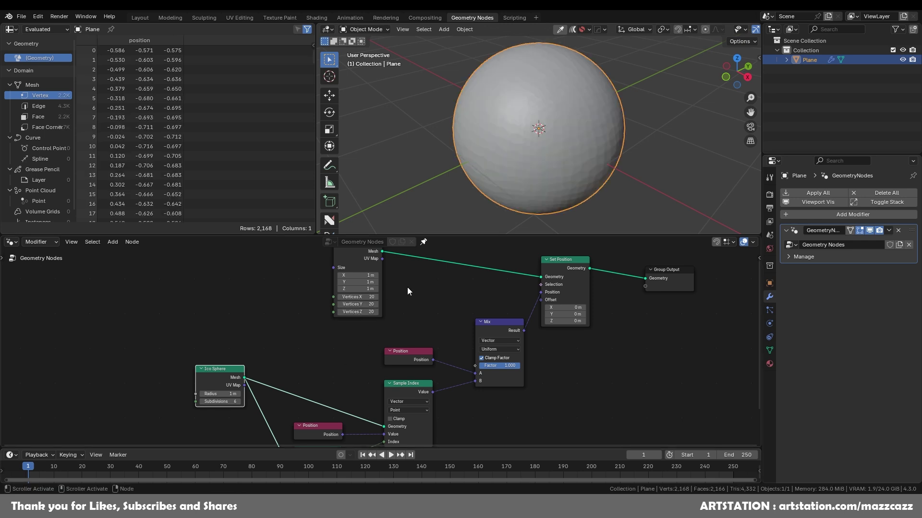
Step: Turn on the viewport wireframe overlay and examine the topology of the morphed sphere
scroll(574, 167, "up", 3)
scroll(577, 169, "down", 2)
mouse_move(577, 169)
middle_mouse_down()
mouse_move(593, 164)
mouse_move(591, 173)
middle_mouse_up()
mouse_move(513, 369)
left_mouse_down()
mouse_move(482, 369)
mouse_move(520, 365)
mouse_move(480, 366)
mouse_move(520, 365)
left_mouse_up()
right_click(532, 138)
left_click(419, 161)
scroll(432, 168, "down", 4)
scroll(452, 177, "up", 5)
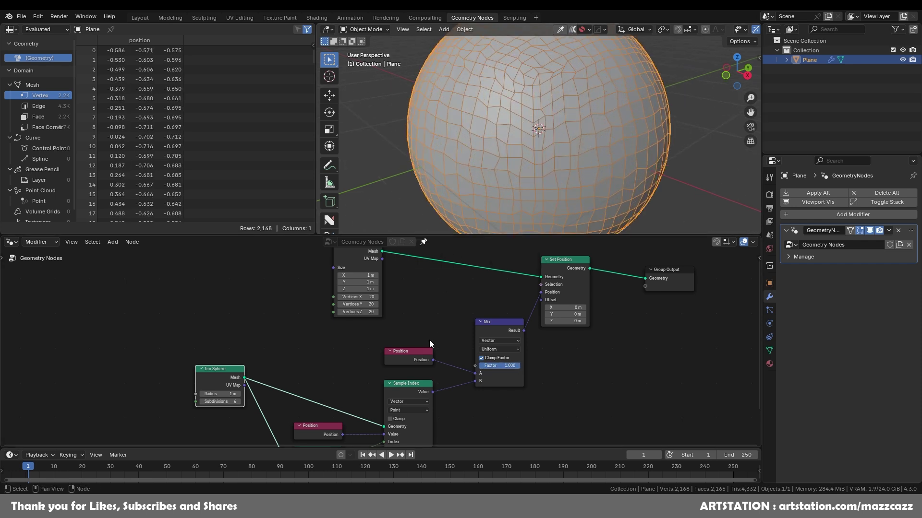
Step: Shift the Position node slightly up from Sample Nearest and examine the sphere's wireframe from another side
middle_click_drag(429, 340, 425, 285)
scroll(437, 331, "down", 1)
left_click_drag(355, 349, 355, 346)
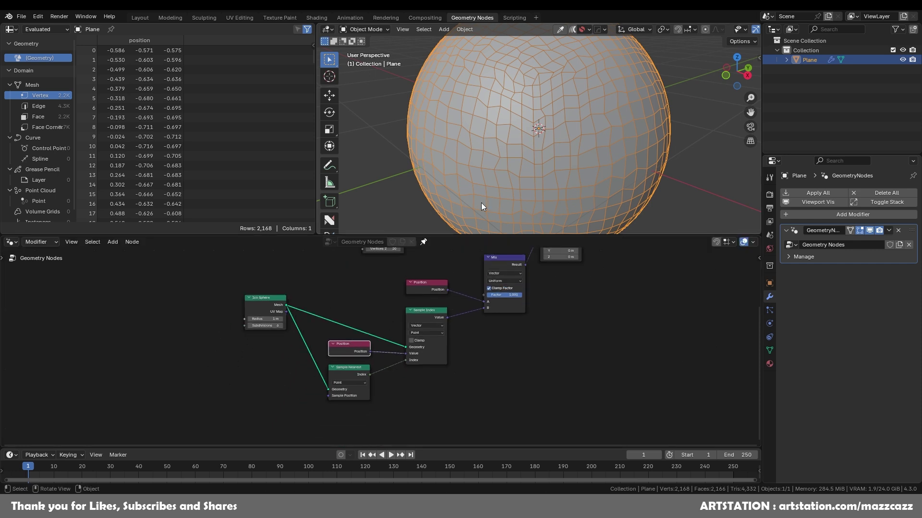
scroll(481, 203, "down", 2)
middle_click_drag(481, 203, 535, 178)
scroll(534, 180, "down", 1)
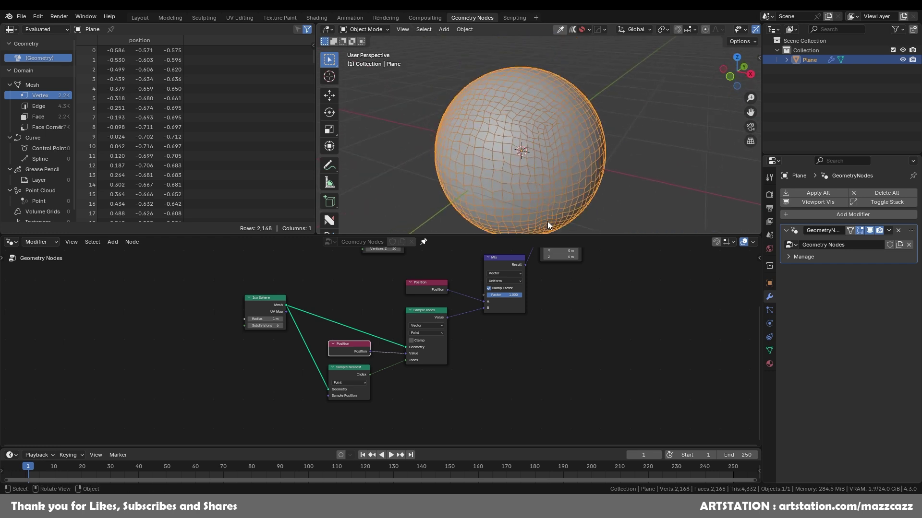
Step: Move the Group Output node further from Set Position to make room between them
scroll(557, 295, "down", 1)
middle_click_drag(558, 297, 482, 344)
left_click_drag(529, 309, 593, 305)
Step: Turn off the viewport wireframe overlay and save the file
key("alt+v")
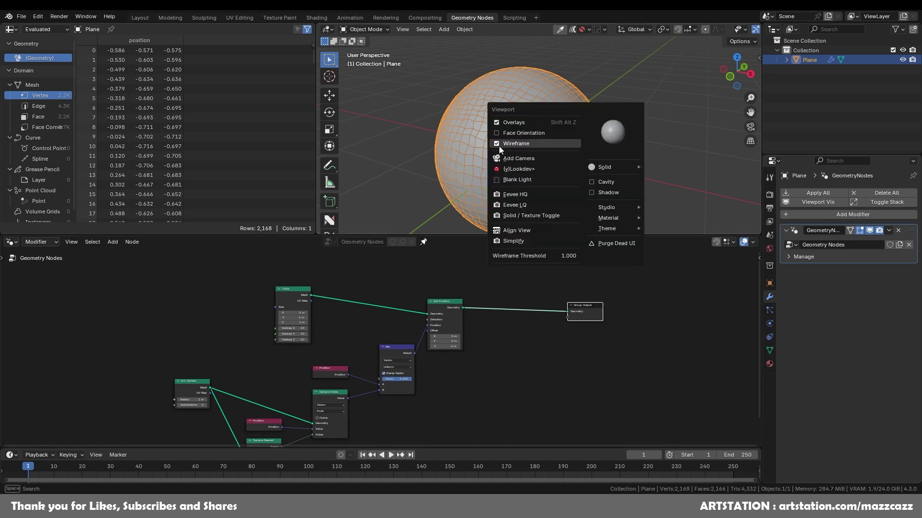
left_click(499, 145)
key("ctrl+s")
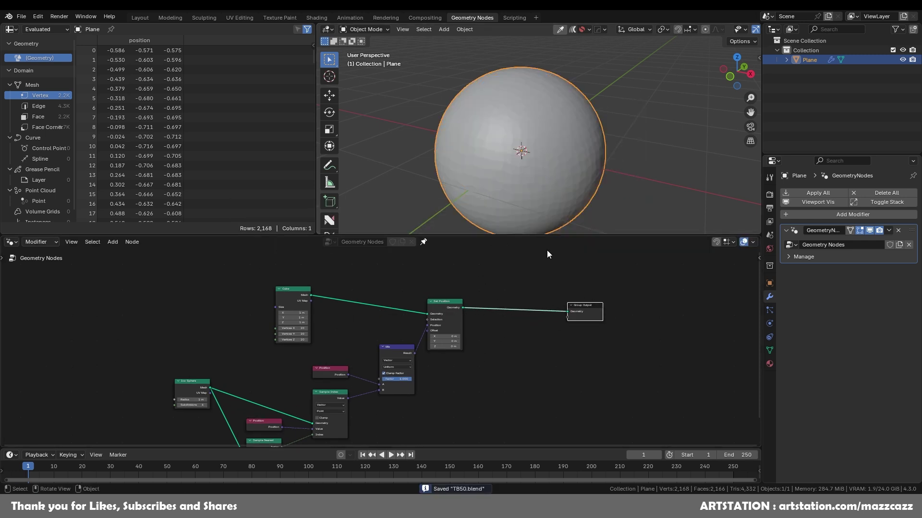
Step: Insert a Set Shade Smooth node on the link between Set Position and Group Output
key("F3")
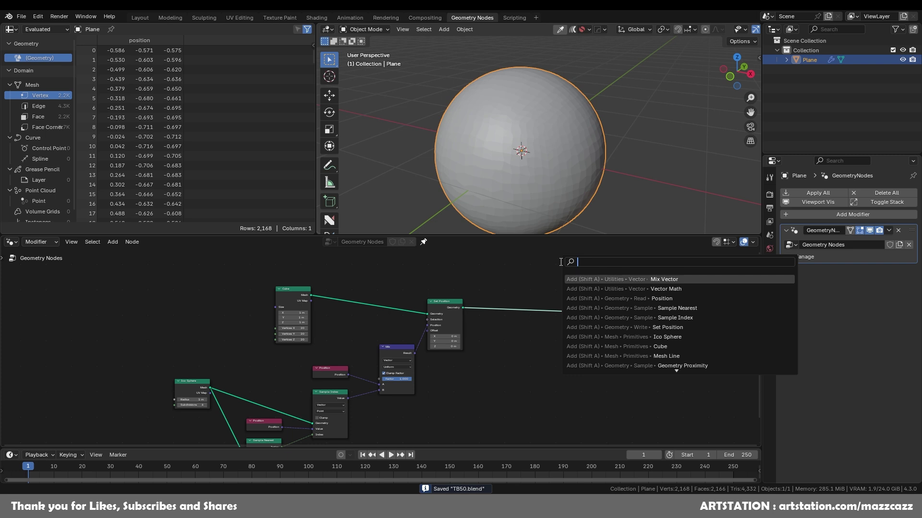
type("set s")
left_click(656, 288)
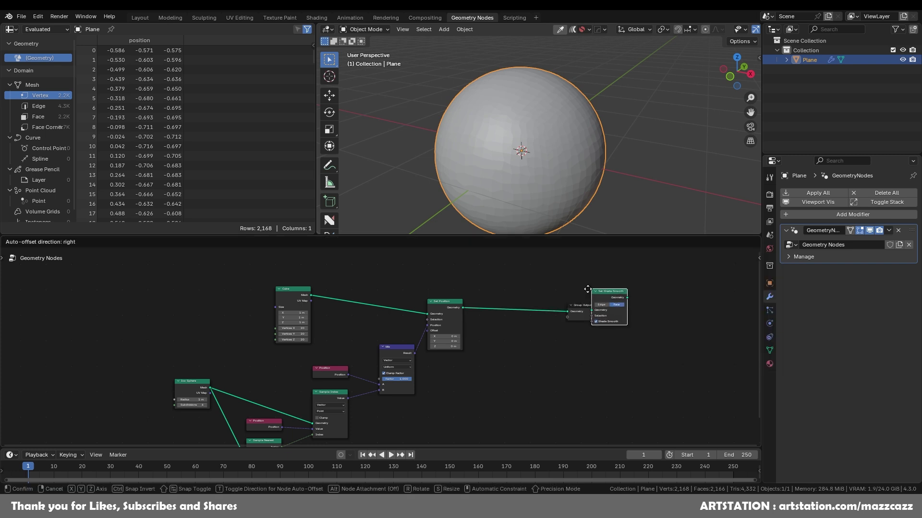
left_click(519, 298)
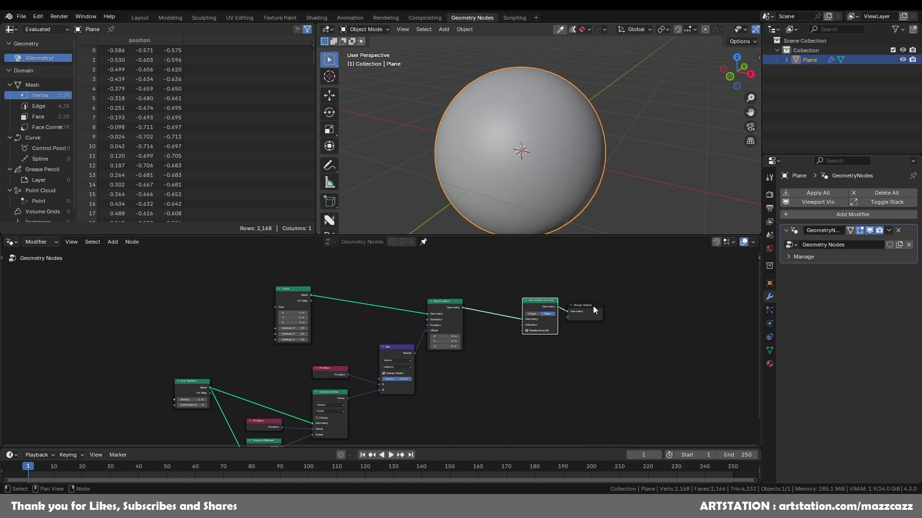
Step: Insert a Subdivision Surface node between Set Position and Set Shade Smooth, with its level set to 2
left_click_drag(579, 310, 607, 310)
key("F3")
type("sub")
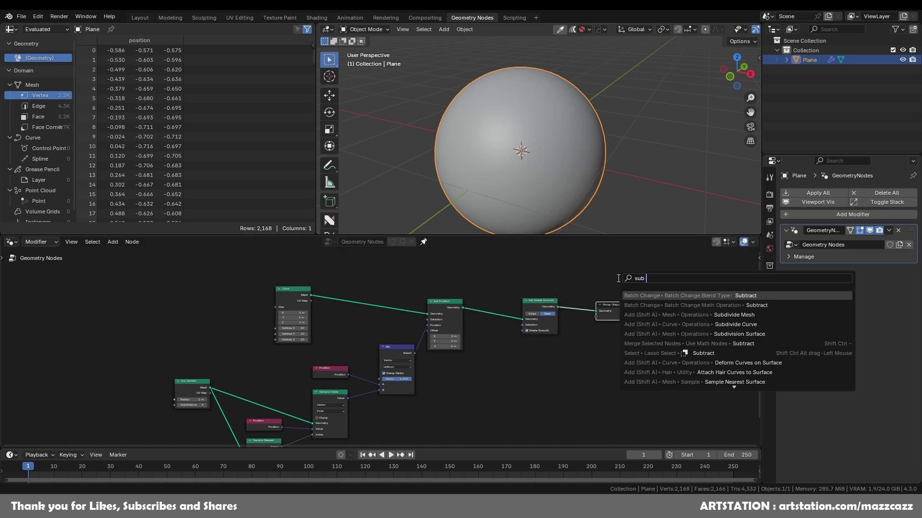
left_click(717, 336)
left_click(509, 331)
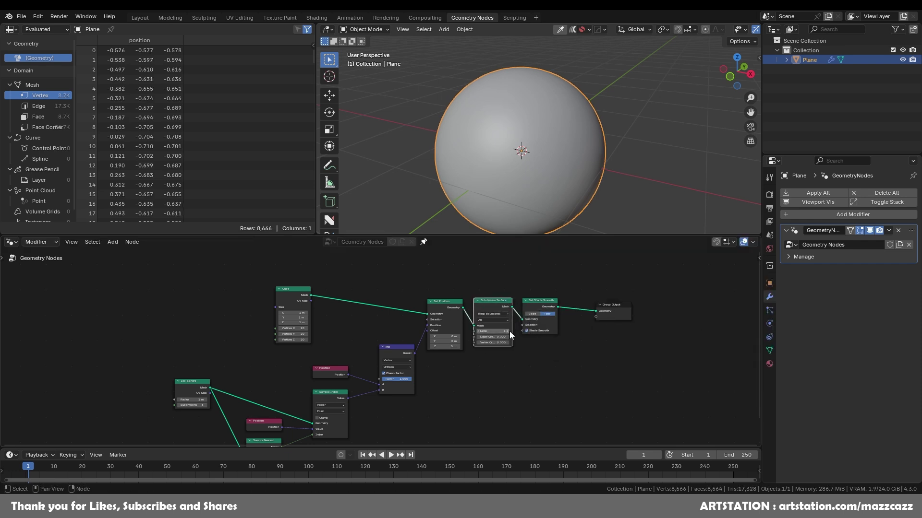
left_click(509, 332)
Step: Show the wireframe overlay to check the subdivided sphere's mesh density, and hide it again
scroll(540, 168, "up", 2)
key("alt+v")
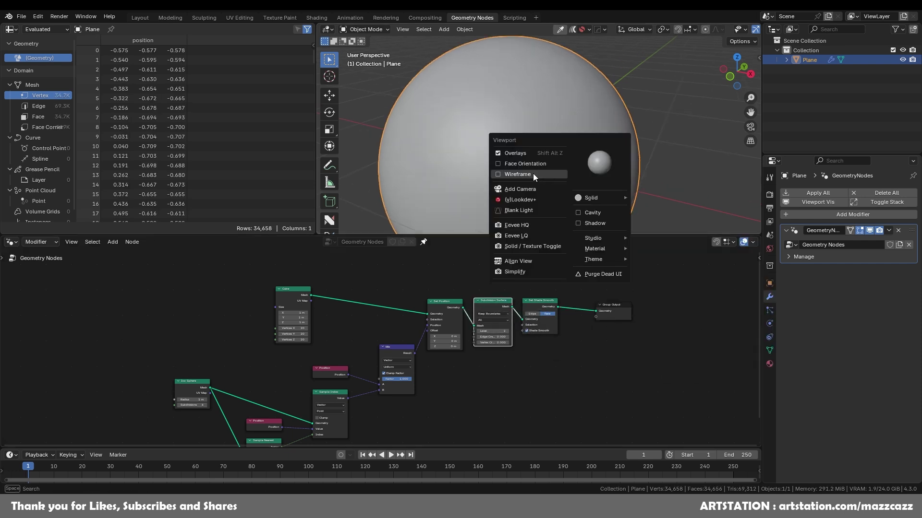
left_click(500, 174)
scroll(538, 188, "down", 2)
key("alt+v")
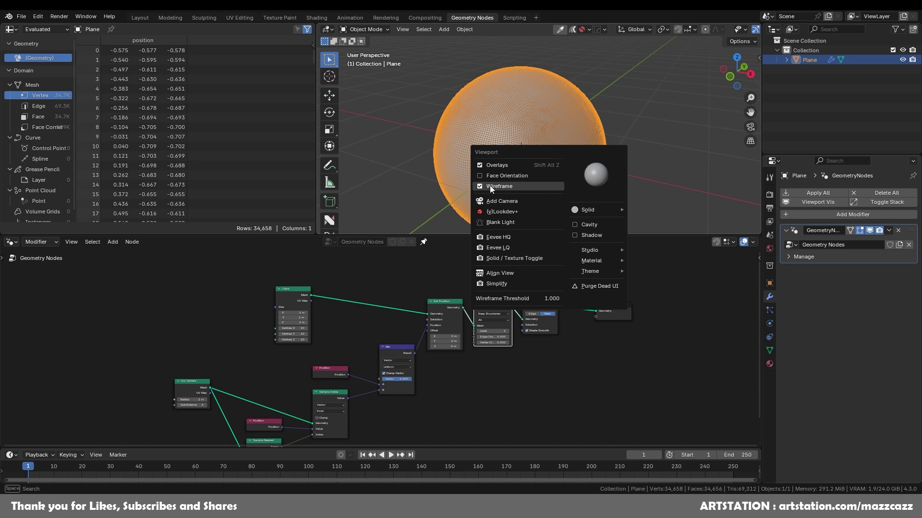
left_click(488, 185)
Step: Lower the Mix node's Factor to 0 and examine the resulting cube shape up close
scroll(478, 185, "down", 2)
mouse_move(401, 380)
left_mouse_down()
mouse_move(380, 380)
mouse_move(412, 380)
mouse_move(384, 380)
left_mouse_up()
scroll(511, 196, "up", 2)
scroll(511, 196, "up", 3)
mouse_move(512, 196)
middle_mouse_down()
mouse_move(495, 179)
mouse_move(513, 193)
middle_mouse_up()
scroll(512, 193, "down", 4)
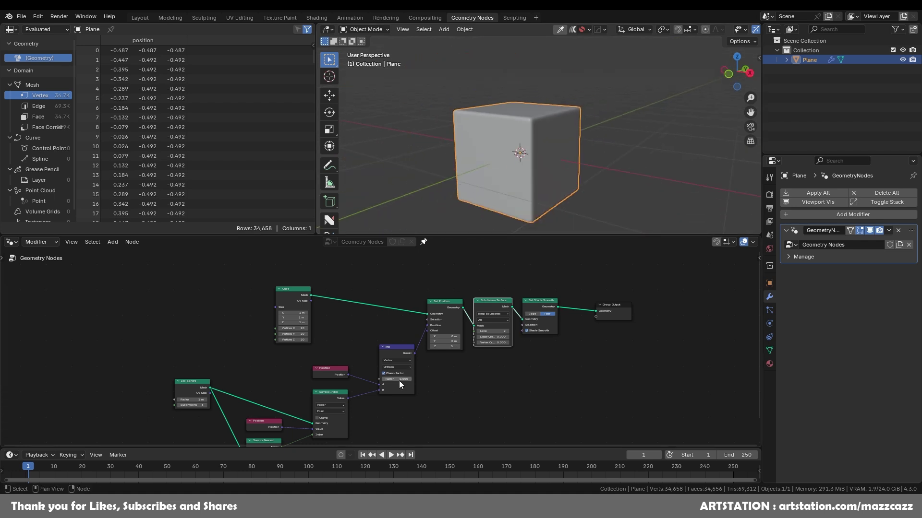
Step: Raise the Mix node's Factor to 1 and save the file
left_click_drag(399, 382, 422, 380)
key("ctrl+s")
scroll(551, 176, "down", 2)
middle_click_drag(435, 379, 468, 350)
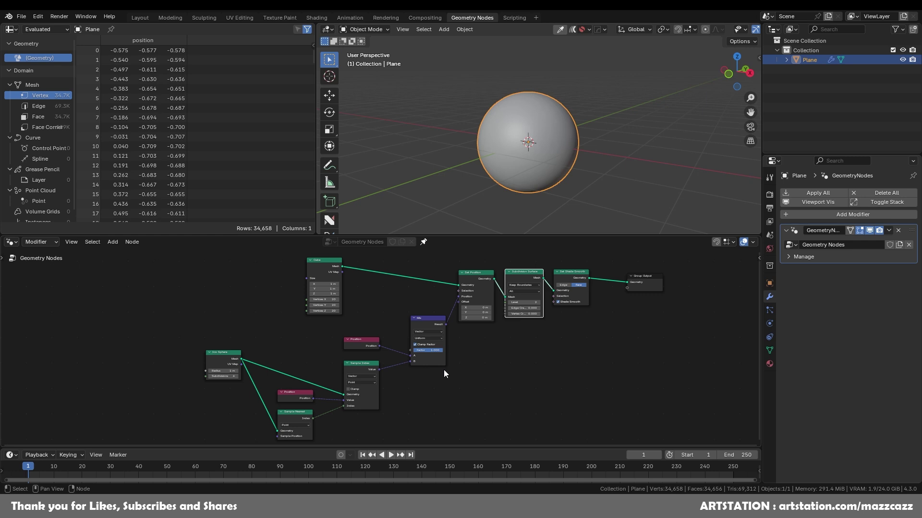
Step: Add a Plain Axes empty to the scene at the world origin
left_click(661, 116)
key("shift+a")
mouse_move(639, 125)
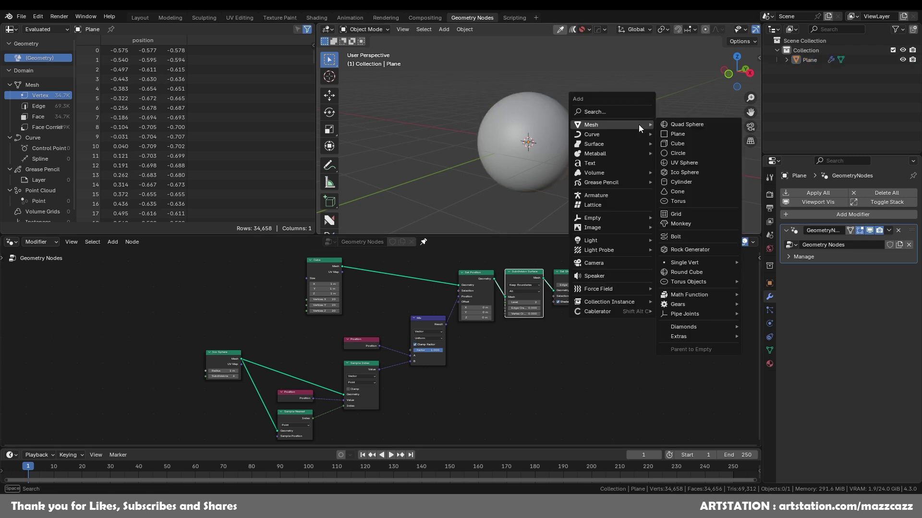
mouse_move(622, 217)
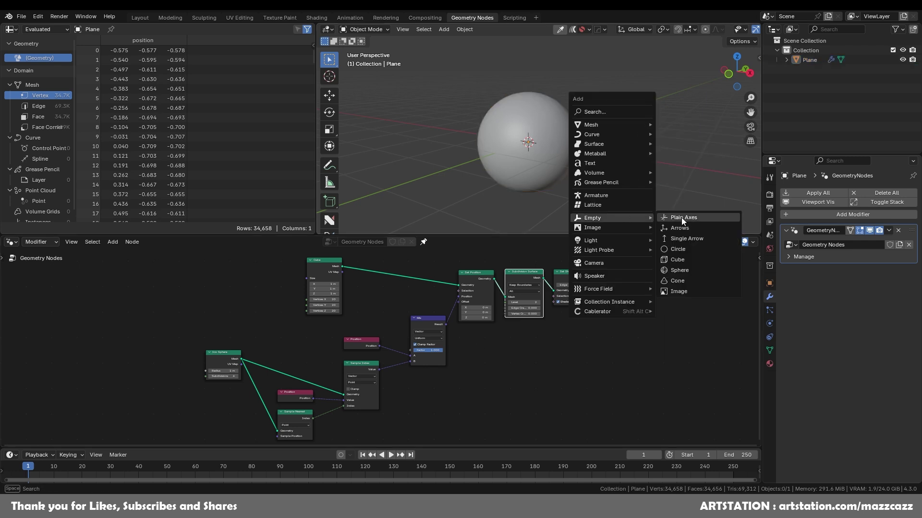
left_click(681, 218)
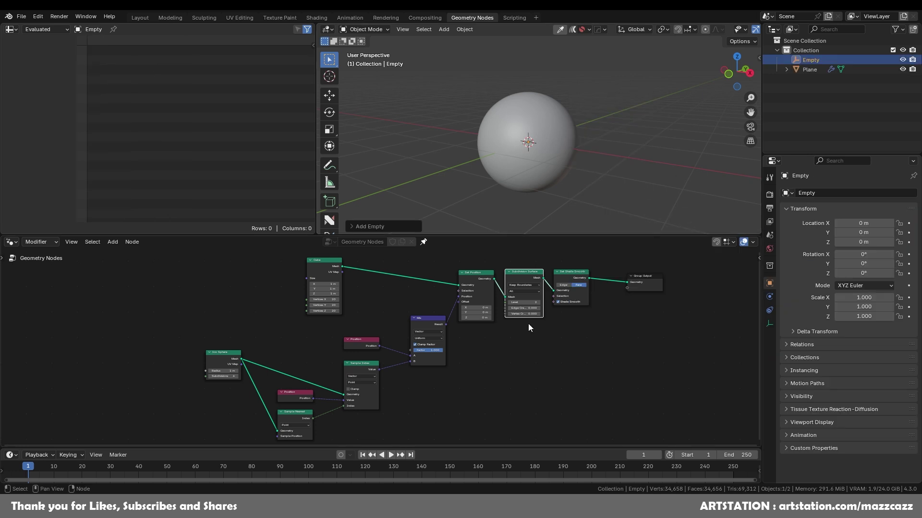
Step: Bring the empty into the node tree as an Object Info node, placed below the Sample Nearest node
left_click_drag(810, 60, 417, 410)
middle_click_drag(477, 380, 567, 275)
left_click_drag(523, 311, 342, 352)
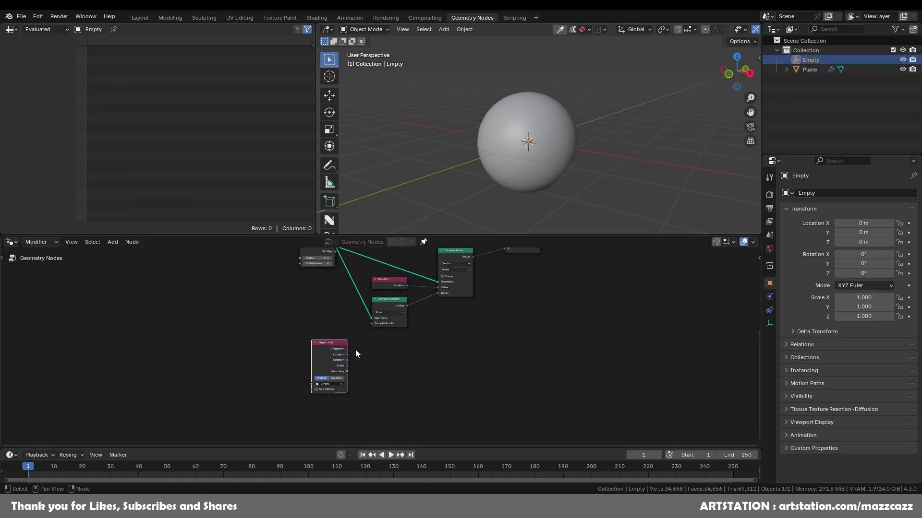
Step: Add a Mesh Line node beside the Object Info node
scroll(380, 351, "up", 2)
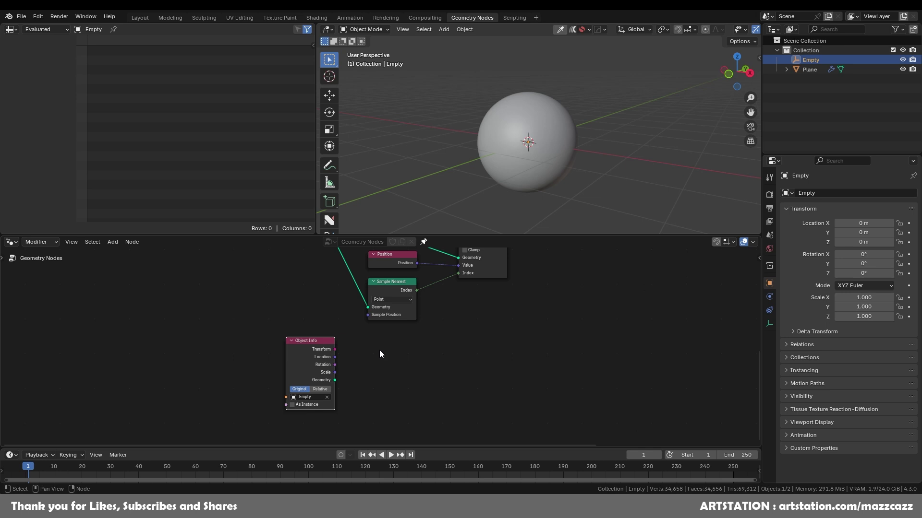
key("F3")
type("mesh line")
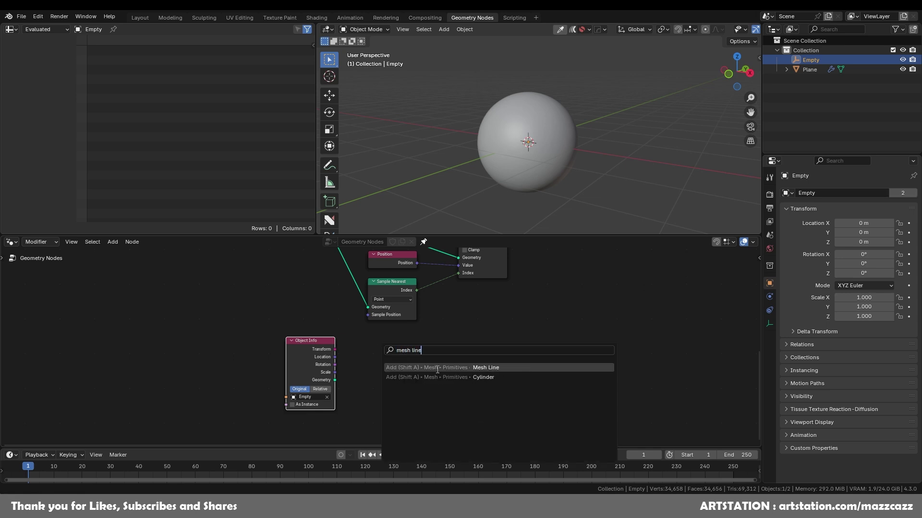
left_click(438, 367)
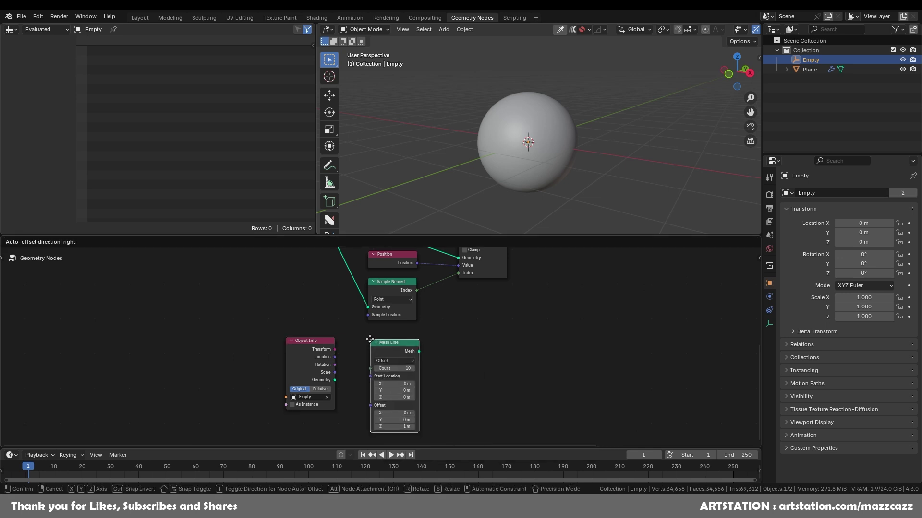
left_click(341, 379)
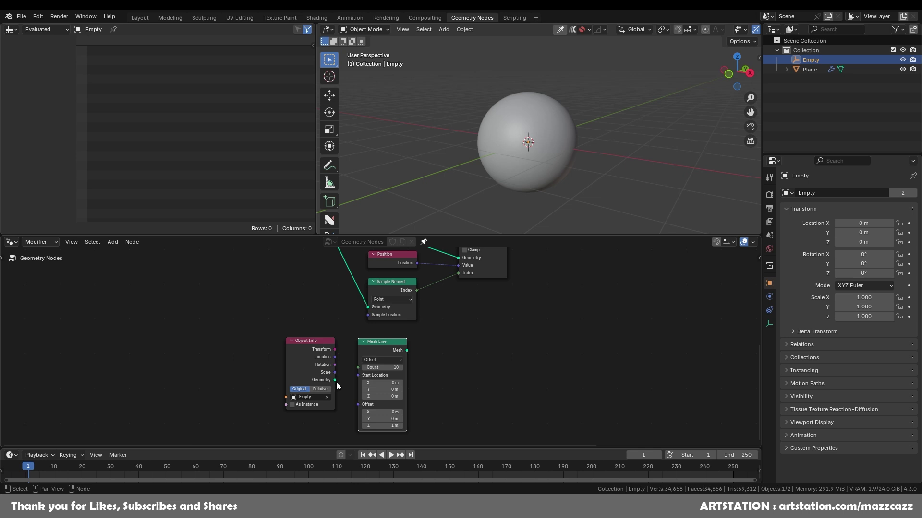
Step: Connect Object Info's Location to the Mesh Line's Start Location and set the line's Count to 1, keeping both nodes close together
left_click_drag(335, 357, 358, 375)
left_click(389, 368)
type("1")
key("Return")
left_click_drag(384, 345, 371, 345)
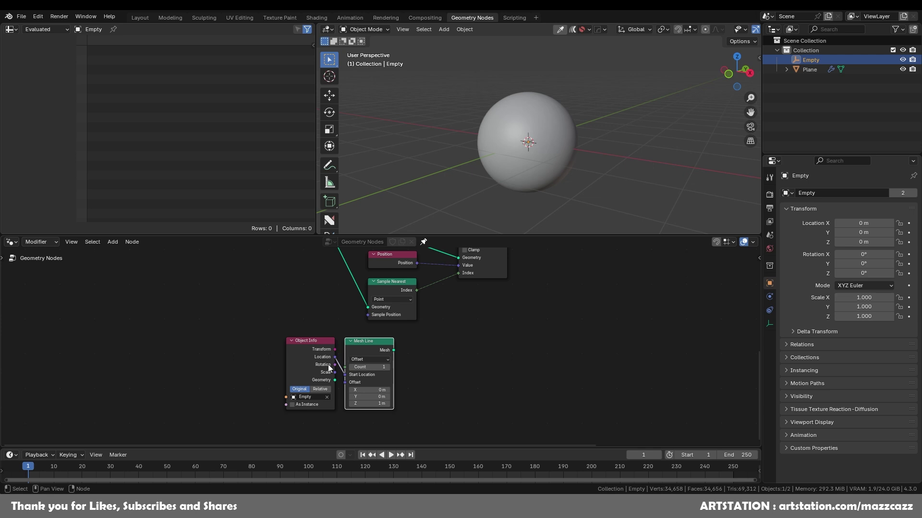
left_click(307, 340)
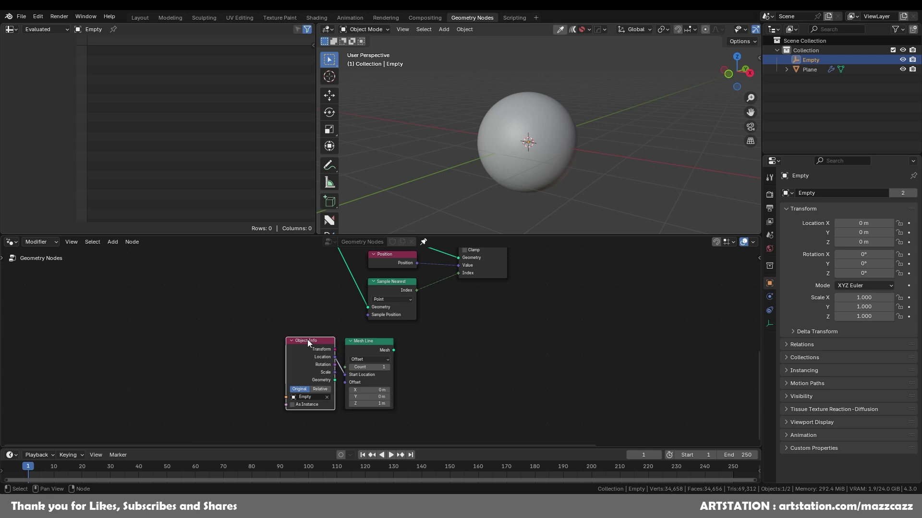
left_click(366, 344)
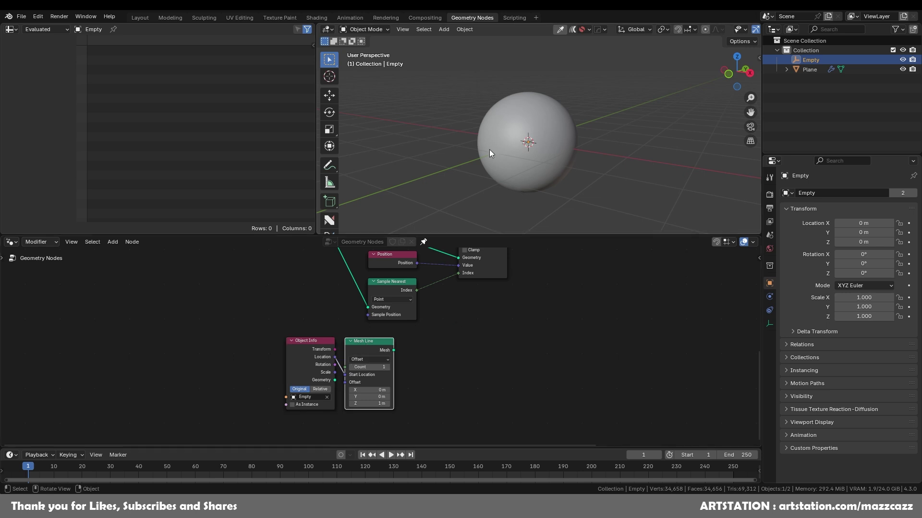
Step: Add a Geometry Proximity node and connect the Mesh Line's Mesh output to its Geometry input
key("F3")
type("geo")
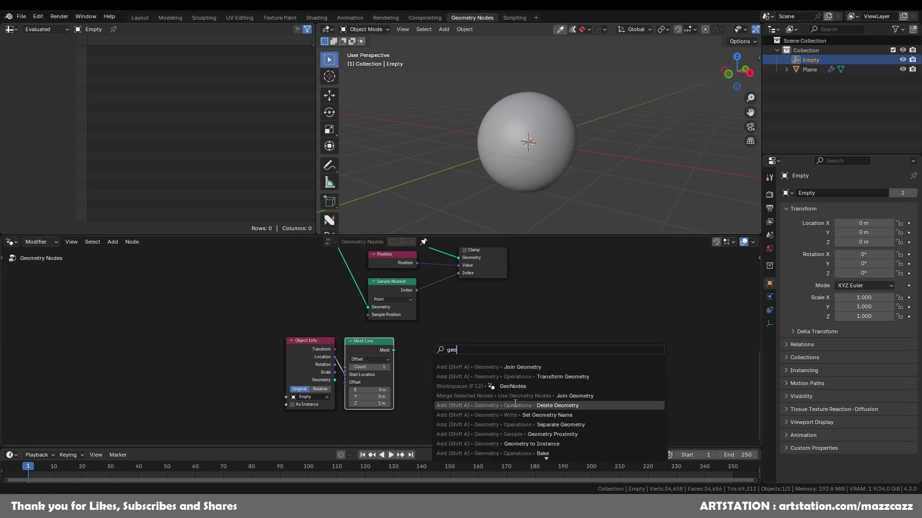
left_click(528, 434)
left_click(405, 336)
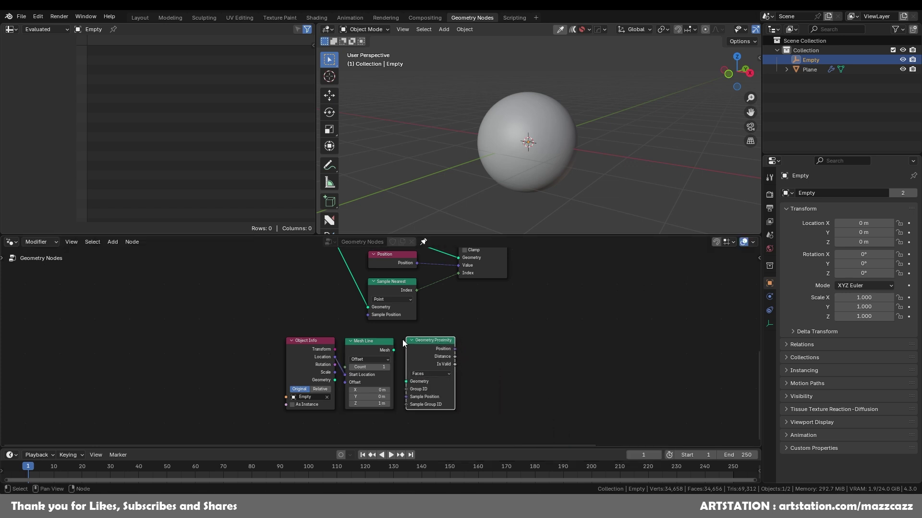
left_click_drag(394, 350, 406, 381)
Step: Set Geometry Proximity to target Points and move the Object Info, Mesh Line and Geometry Proximity nodes left of Sample Nearest
left_click(431, 374)
left_click(440, 388)
left_click_drag(246, 326, 454, 408)
left_click_drag(428, 350, 322, 350)
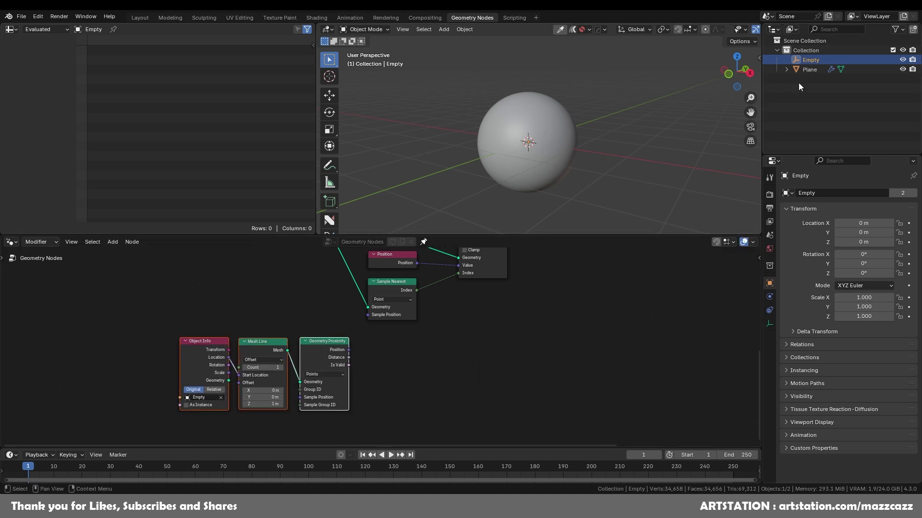
Step: Move the empty about -2.83 m along the global Y axis, away from the sphere
left_click(811, 68)
left_click(813, 60)
key("g")
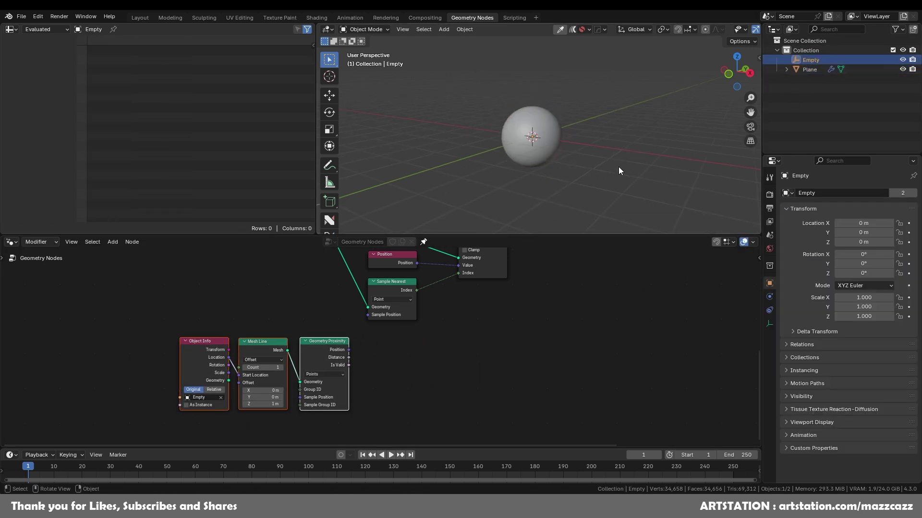
key("y")
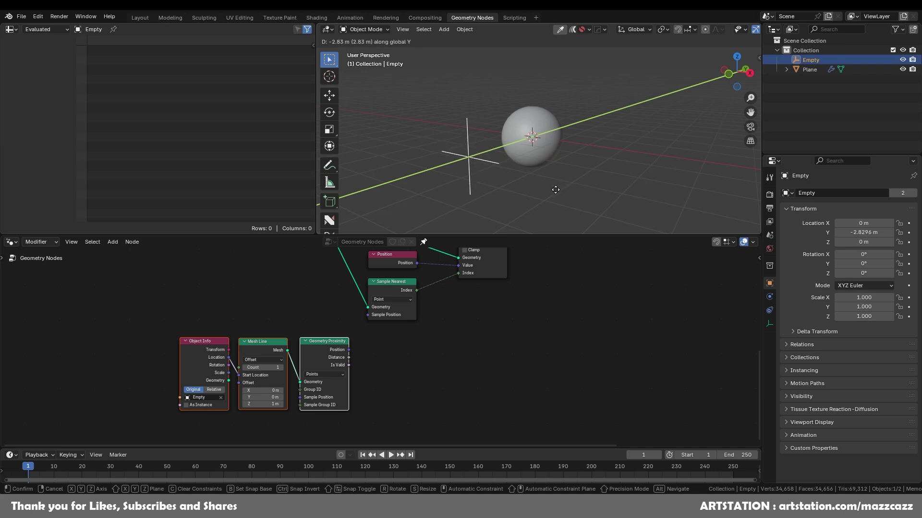
left_click(555, 189)
Step: Connect Geometry Proximity's Position output to the Mix node's Factor input
middle_click_drag(467, 294, 315, 416)
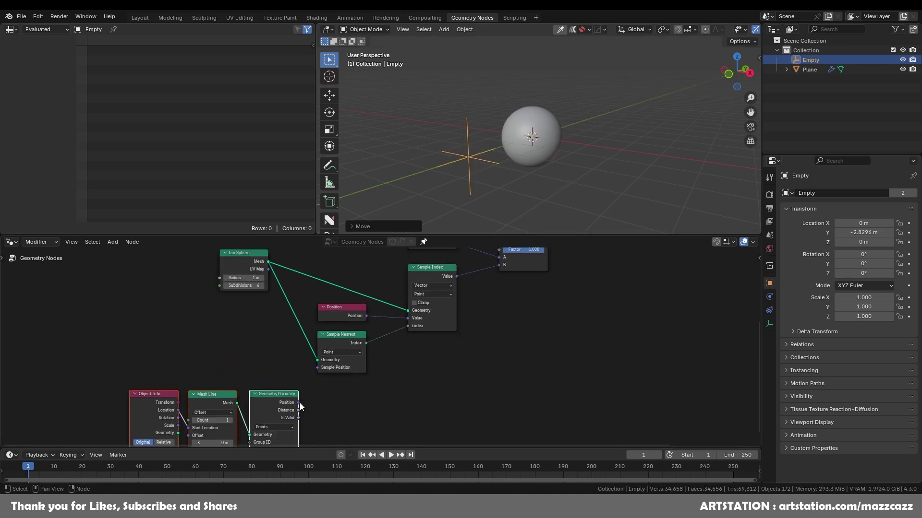
mouse_move(299, 404)
scroll(383, 365, "down", 2)
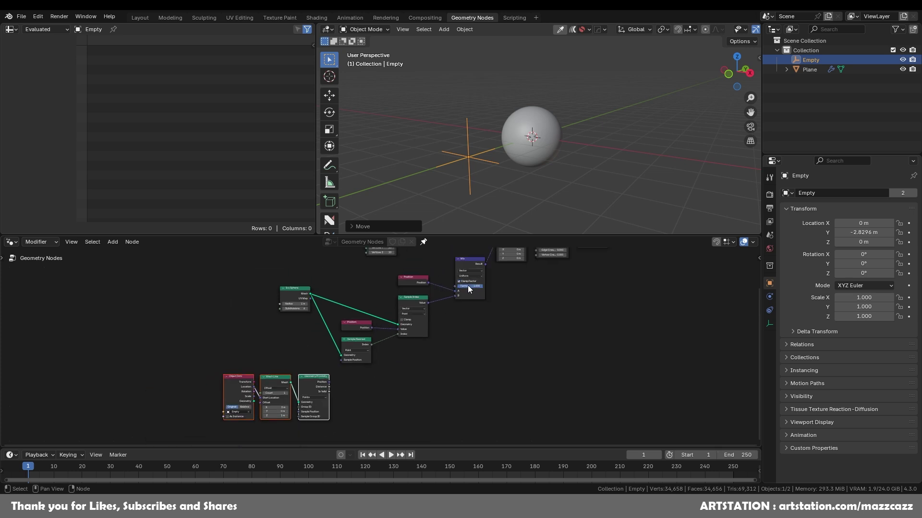
left_click_drag(328, 382, 456, 287)
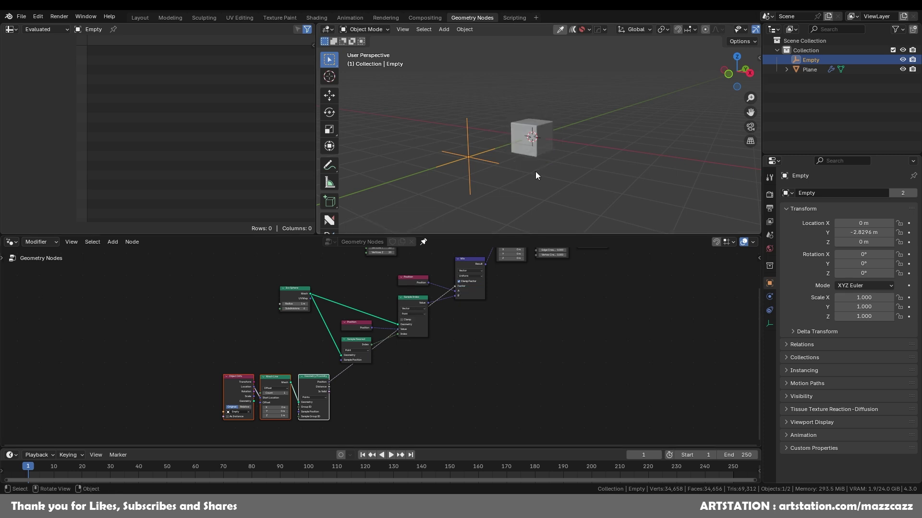
Step: Test the morph by sliding the empty along the global Y axis past the cube, and cancel the move
key("g")
key("y")
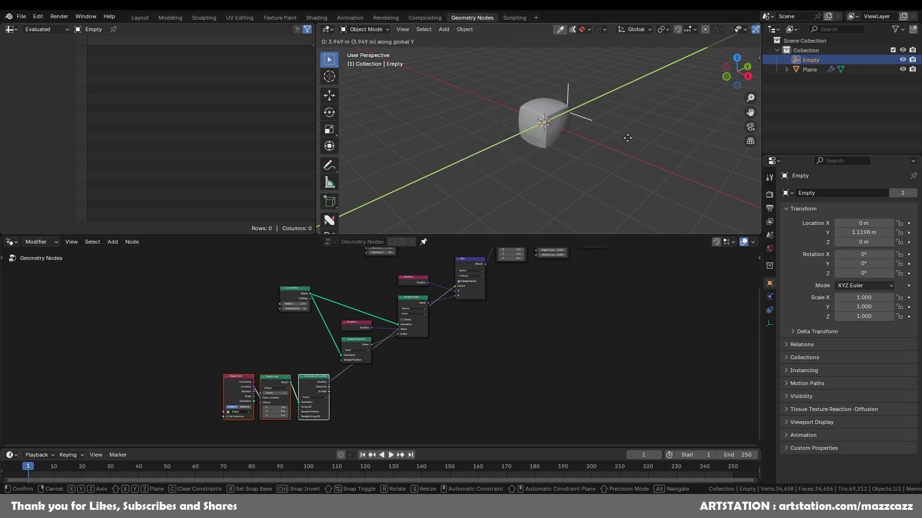
left_click(532, 175)
Step: Insert a Map Range node on the link between Geometry Proximity and Mix, and position it beside Geometry Proximity
scroll(404, 357, "down", 1)
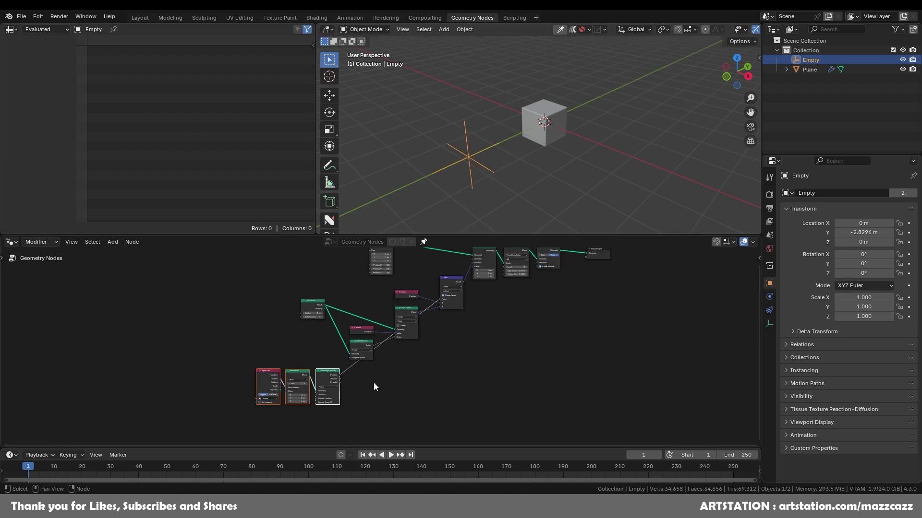
key("F3")
type("map")
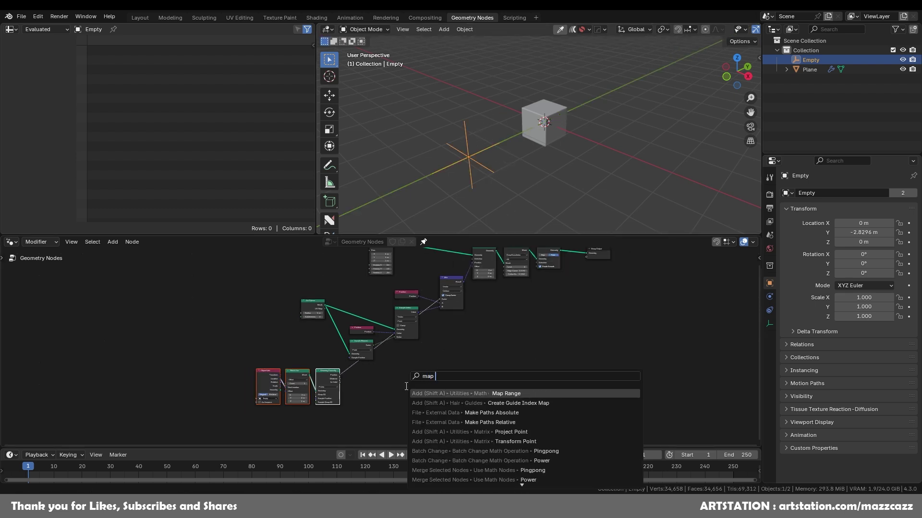
key("Return")
left_click(368, 368)
left_click_drag(368, 368, 378, 373)
scroll(410, 388, "up", 3)
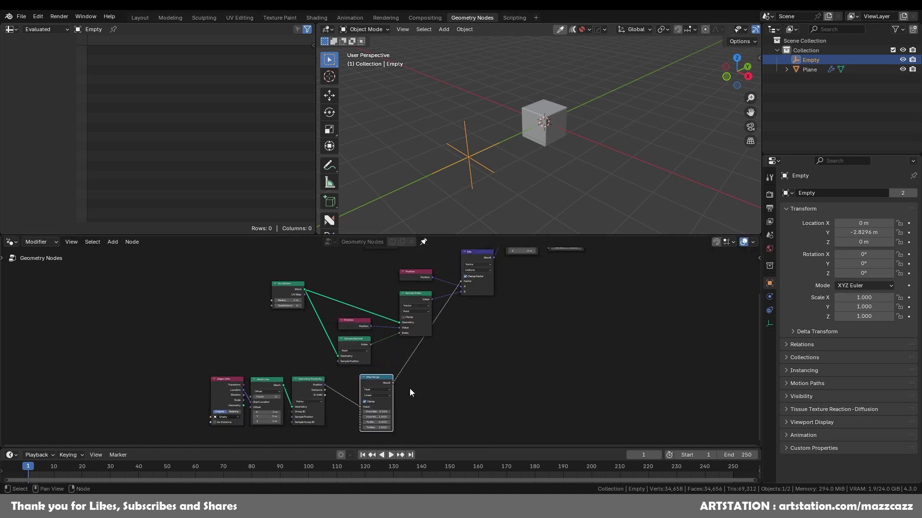
middle_click_drag(430, 384, 475, 352)
scroll(474, 353, "up", 6)
left_click_drag(439, 324, 415, 327)
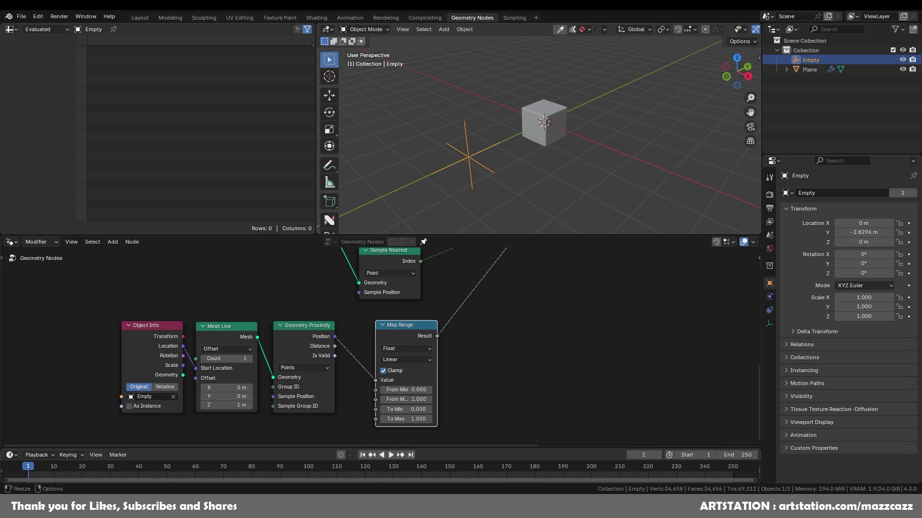
Step: Set the Map Range node's From Min to 1 and From Max to 1.4
double_click(405, 390)
type("1")
key("Return")
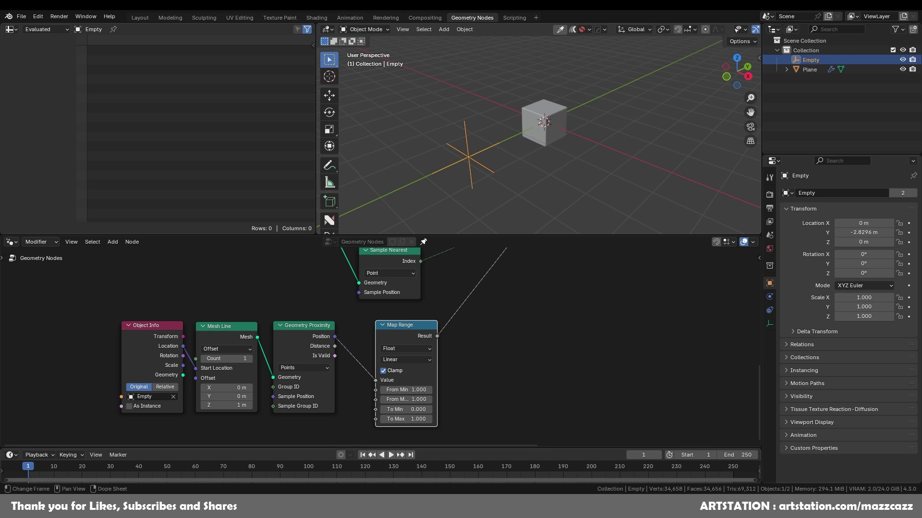
double_click(413, 400)
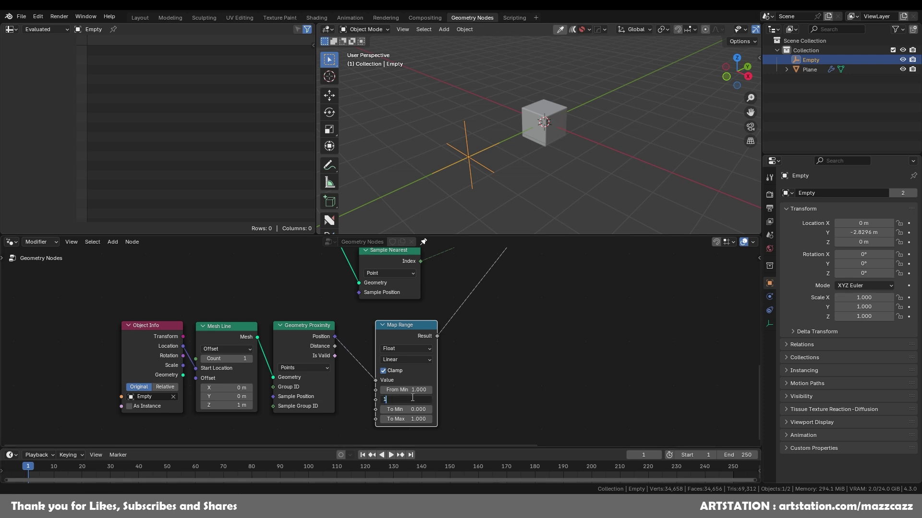
type("1.4")
key("Return")
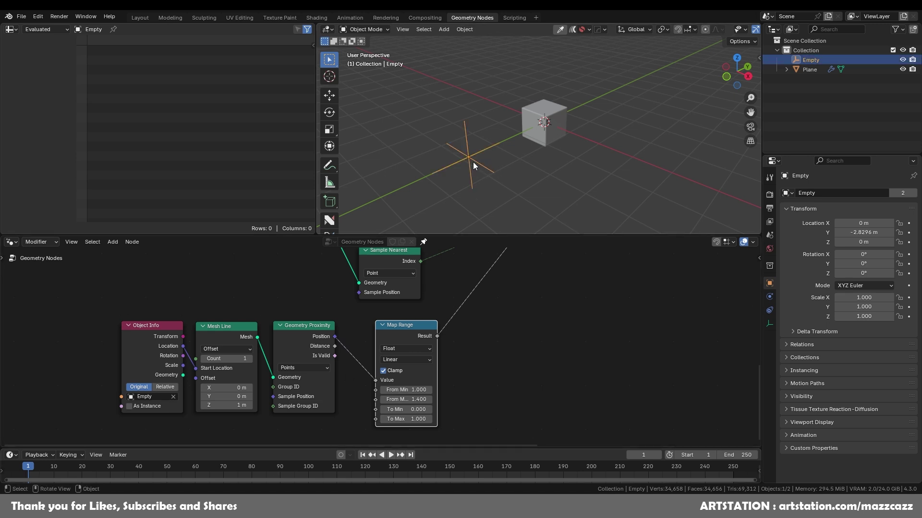
Step: Test the new Map Range values by moving the empty along the Y axis through the cube, and cancel the move
key("g")
key("y")
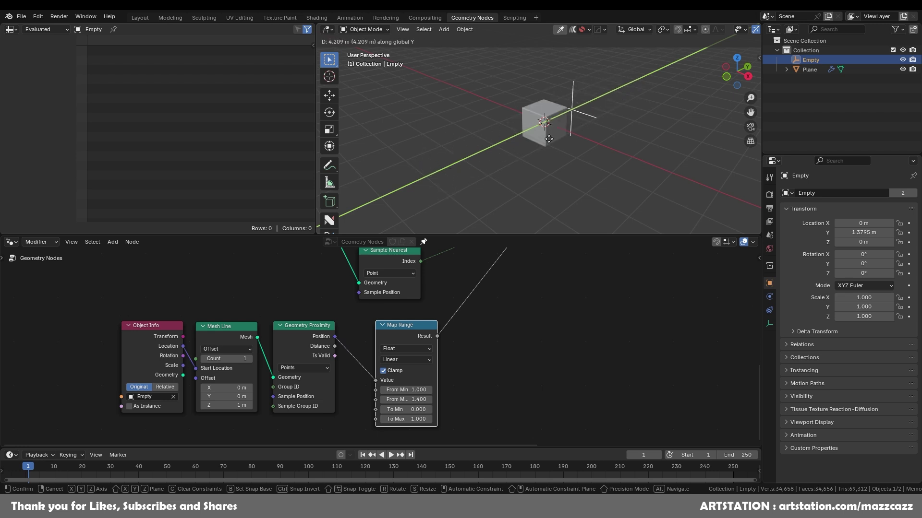
key("Escape")
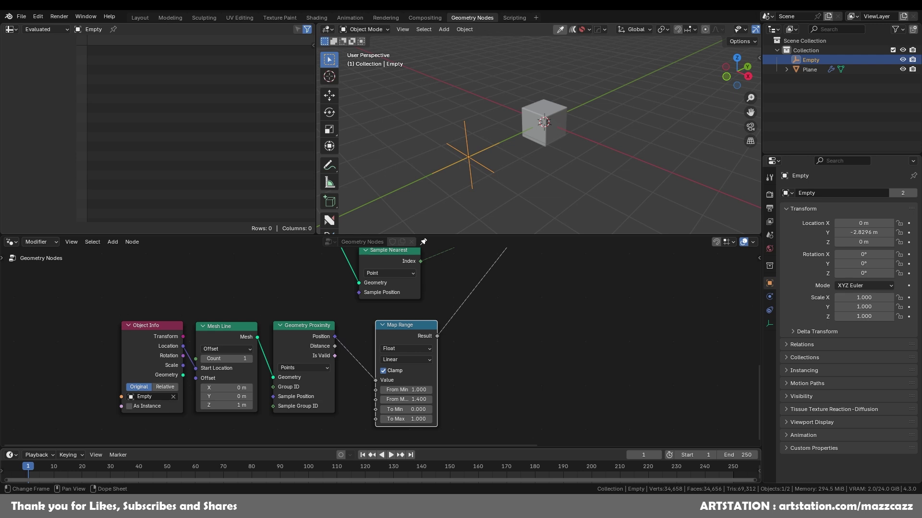
Step: Set the current frame to 91 and slide the empty along the global Y axis to about -1.92 m
left_click(283, 468)
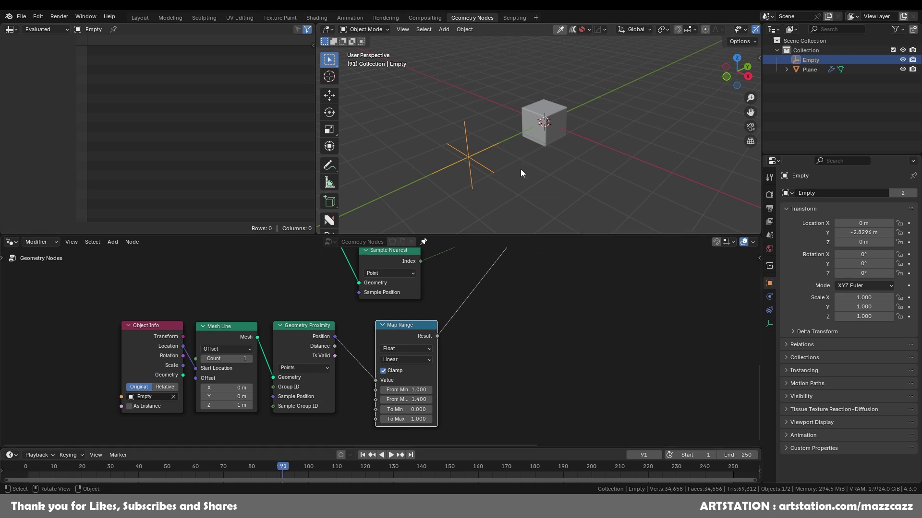
key("g")
key("y")
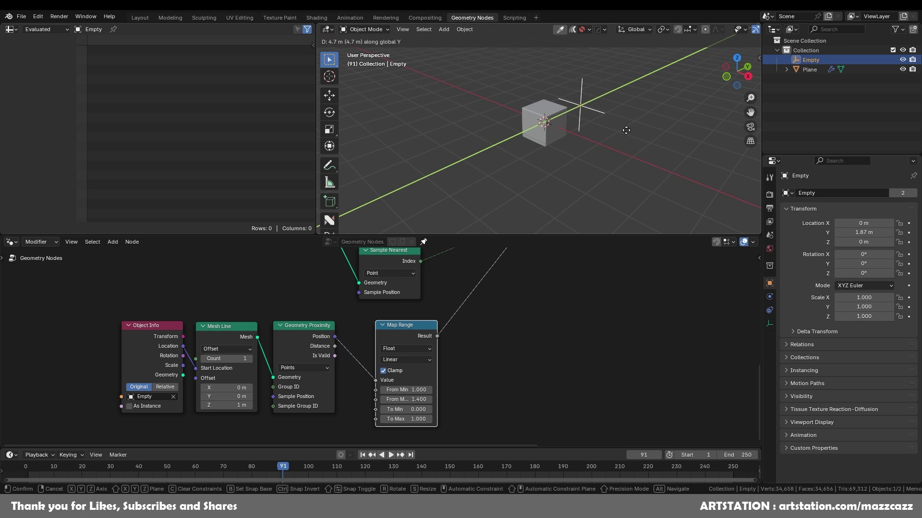
left_click(532, 156)
Step: Connect Geometry Proximity's Distance output to the Map Range node's Value input, replacing the Position link
scroll(453, 335, "down", 2)
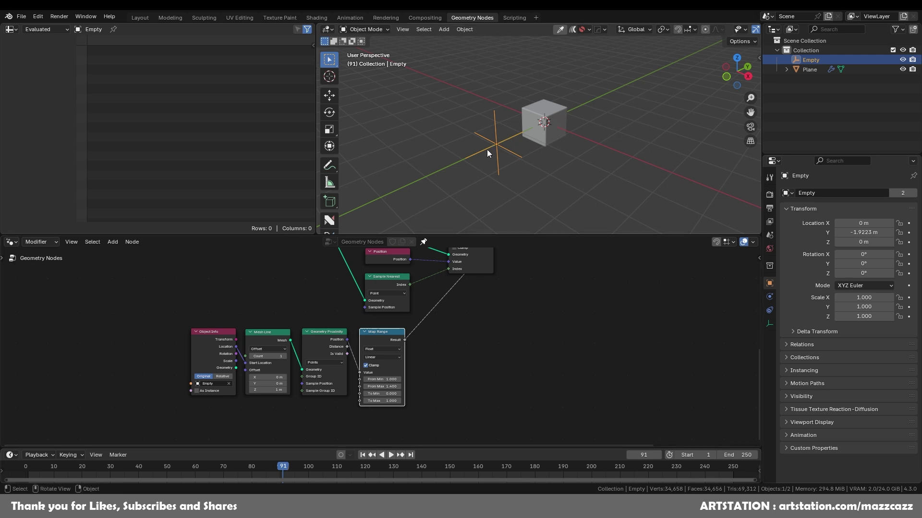
scroll(349, 347, "up", 3)
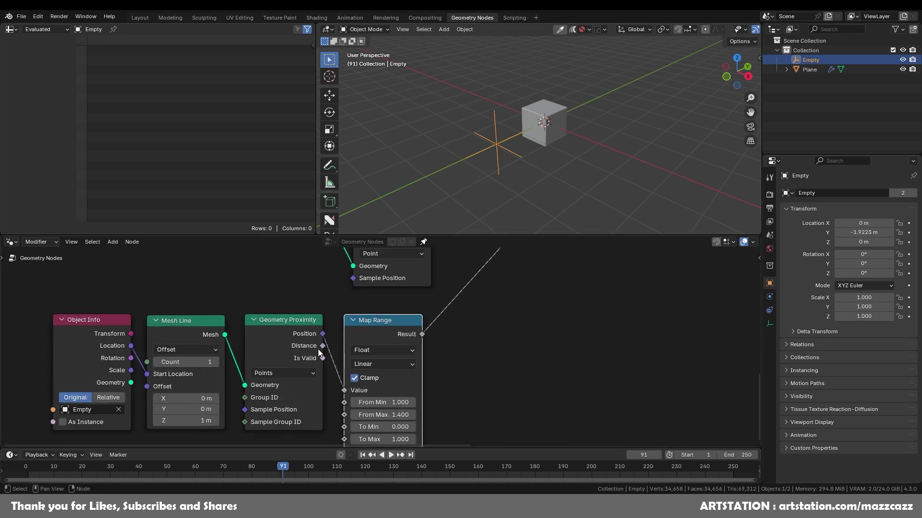
left_click_drag(322, 346, 345, 390)
Step: Test the morph by sliding the empty along the global Y axis through the cube, leaving it at about -2.55 m
key("g")
key("y")
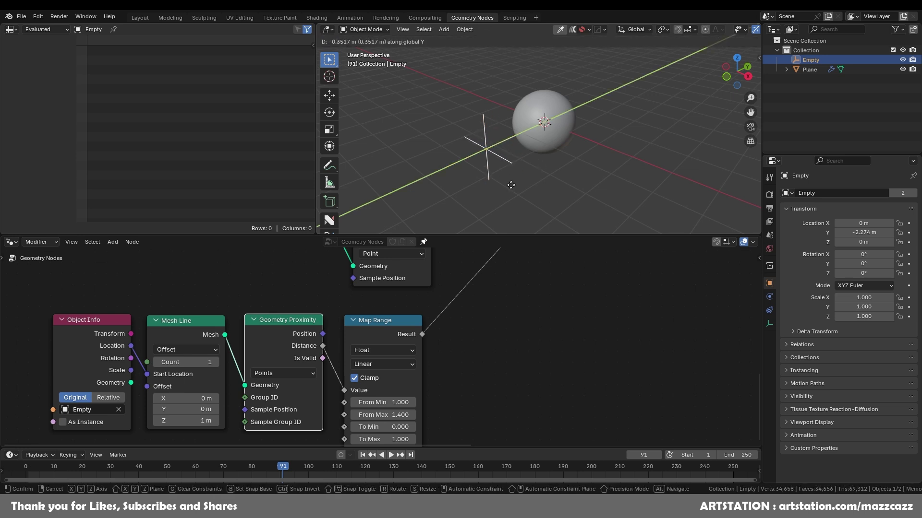
left_click(557, 173)
scroll(564, 159, "up", 7)
middle_click_drag(564, 160, 540, 178)
scroll(540, 177, "down", 4)
key("g")
key("y")
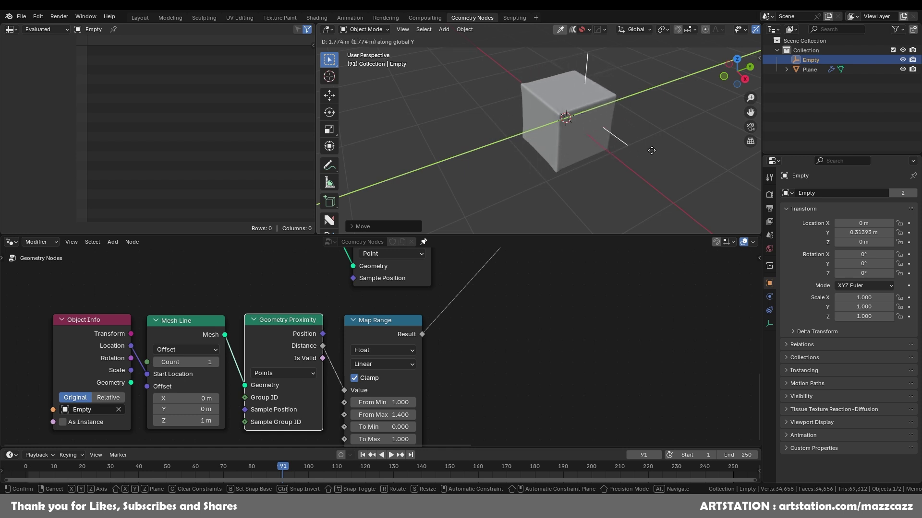
left_click(456, 221)
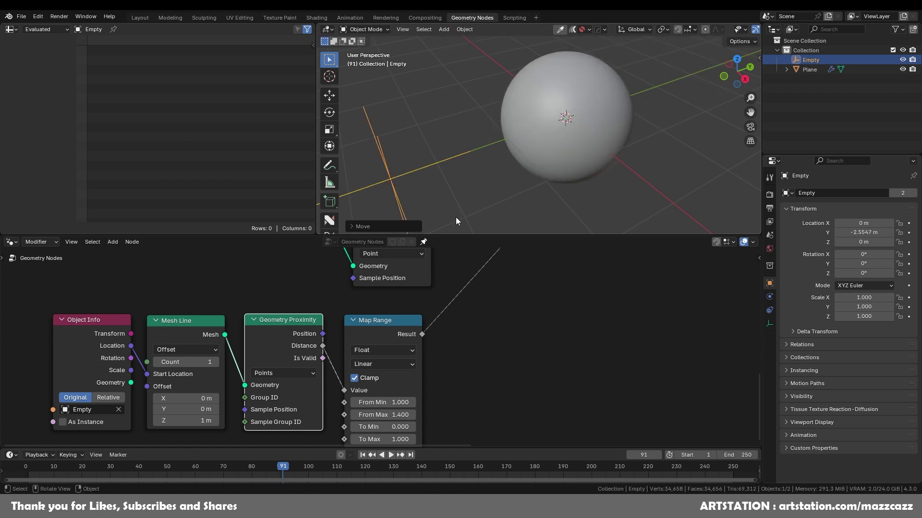
Step: Shift the Geometry Proximity node closer to Mesh Line, and slide the empty through the cube along Y, placing it at about -2.95 m
left_click_drag(302, 332, 291, 335)
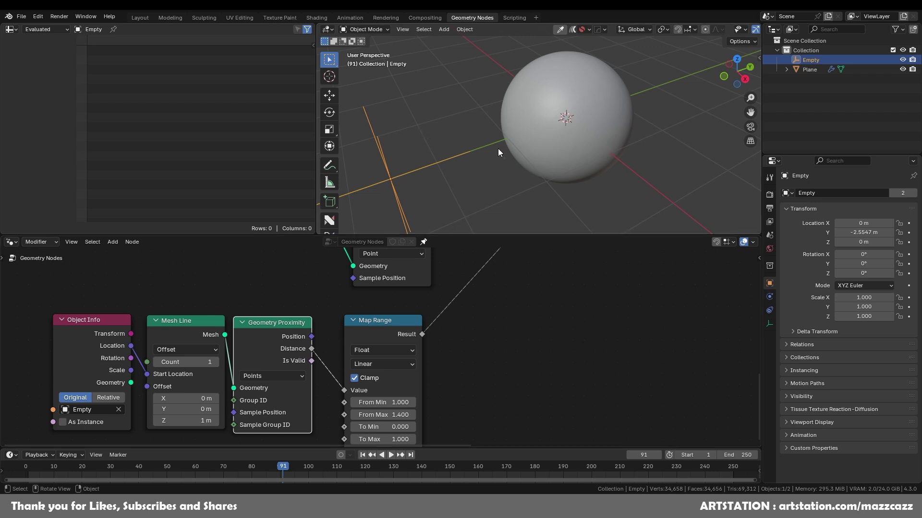
key("g")
key("y")
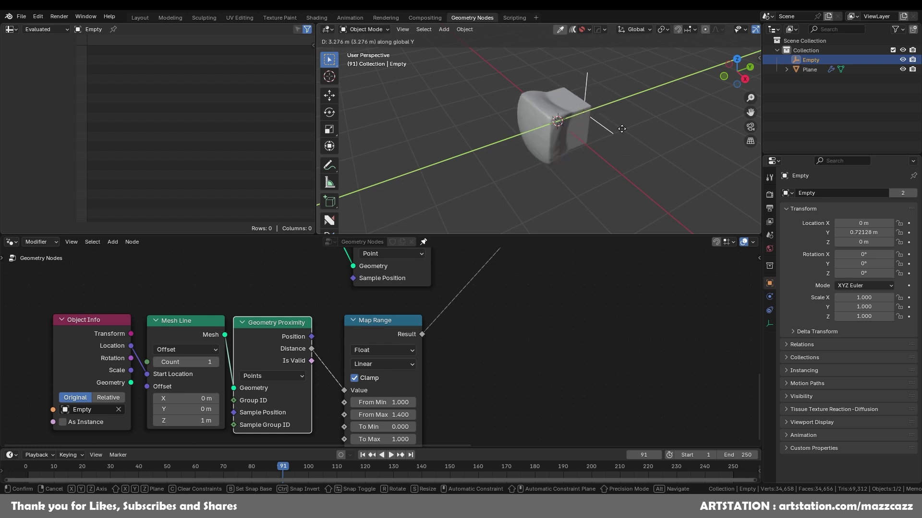
left_click(462, 197)
Step: Move the Mix node lower in the node tree, level with the Sample Index node
scroll(473, 286, "down", 3)
middle_click_drag(488, 283, 451, 362)
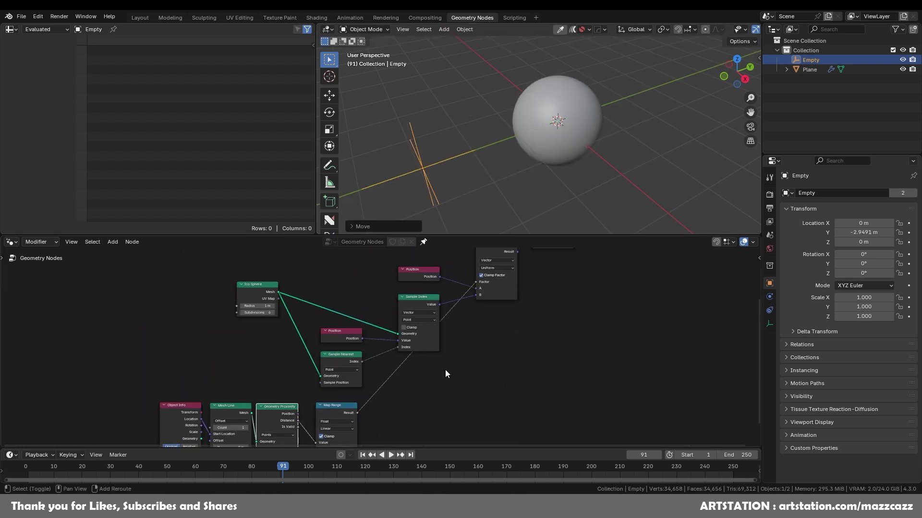
middle_click_drag(500, 281, 449, 370)
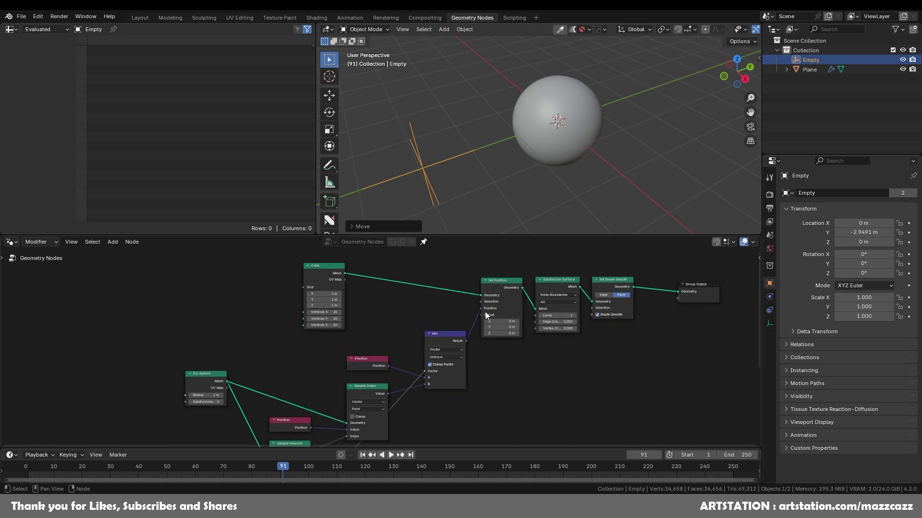
middle_click_drag(422, 408, 410, 355)
left_click_drag(428, 285, 437, 327)
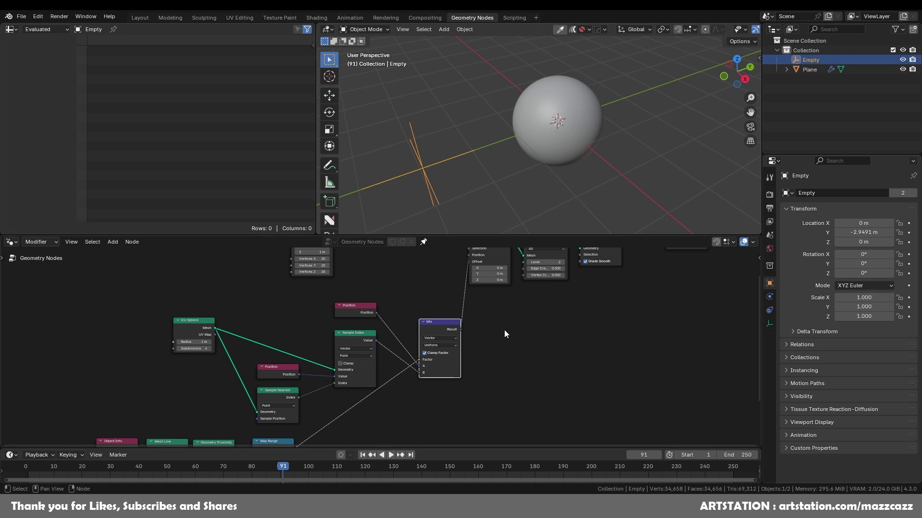
scroll(504, 330, "down", 3)
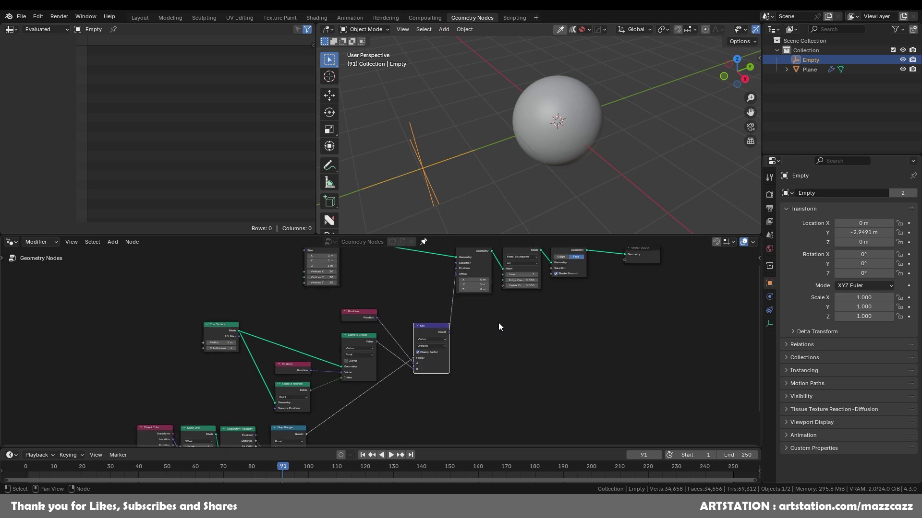
scroll(499, 323, "up", 5)
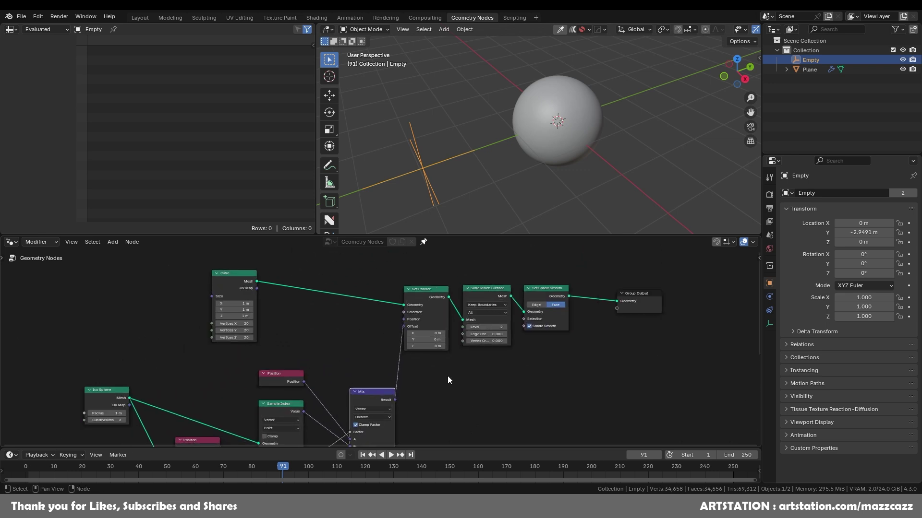
scroll(448, 370, "down", 6)
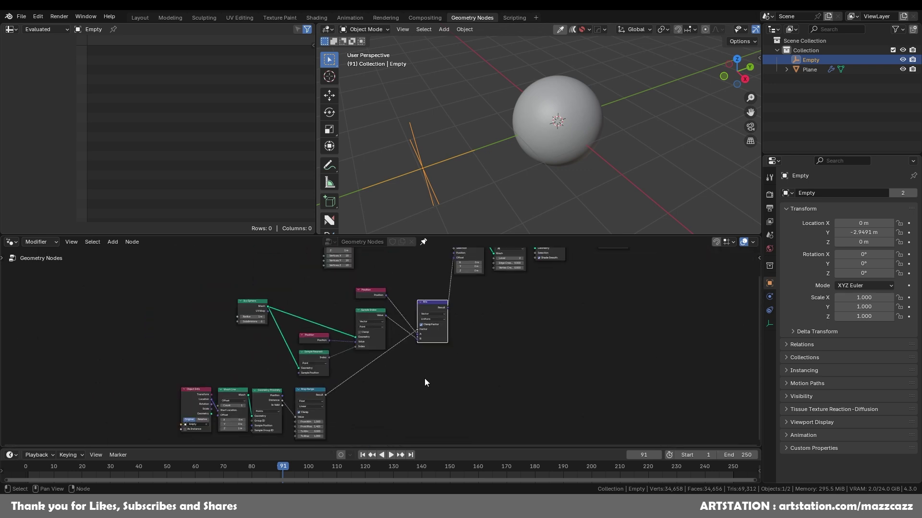
Step: Move the empty along the global Y axis to about -0.96 m, close to the cube
scroll(442, 349, "up", 1)
key("g")
key("y")
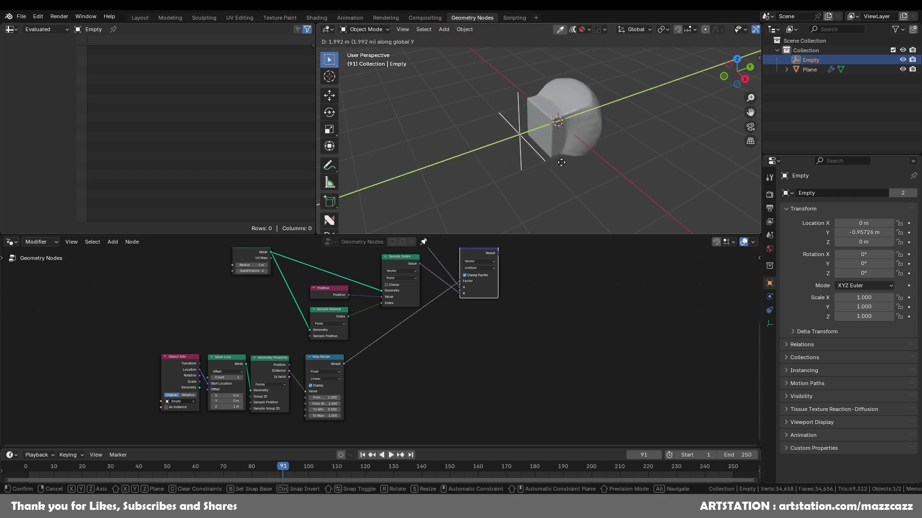
left_click(563, 165)
Step: Insert a Float Curve node on the link between Map Range and Mix
scroll(435, 361, "up", 1)
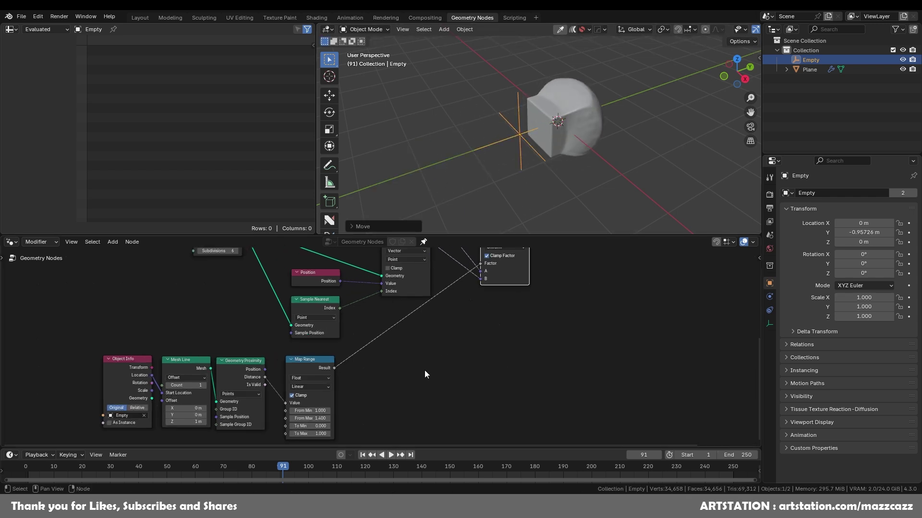
key("F3")
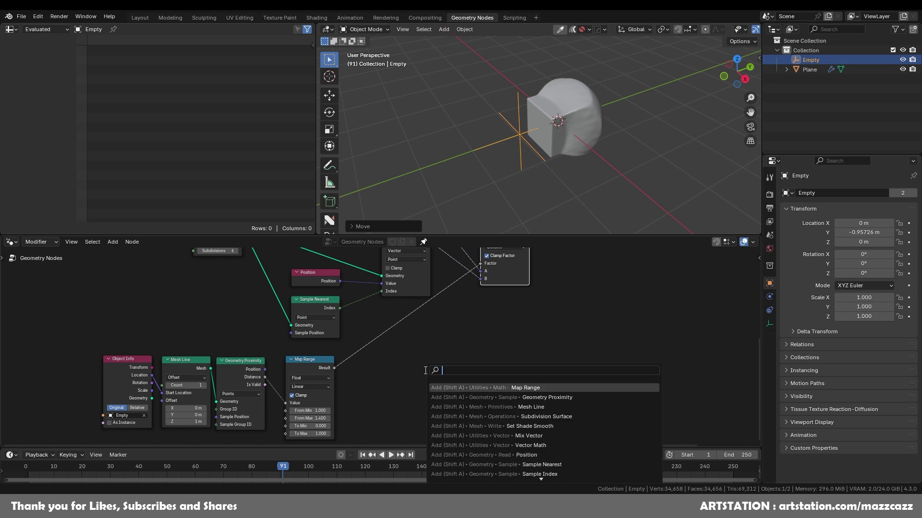
type("floa")
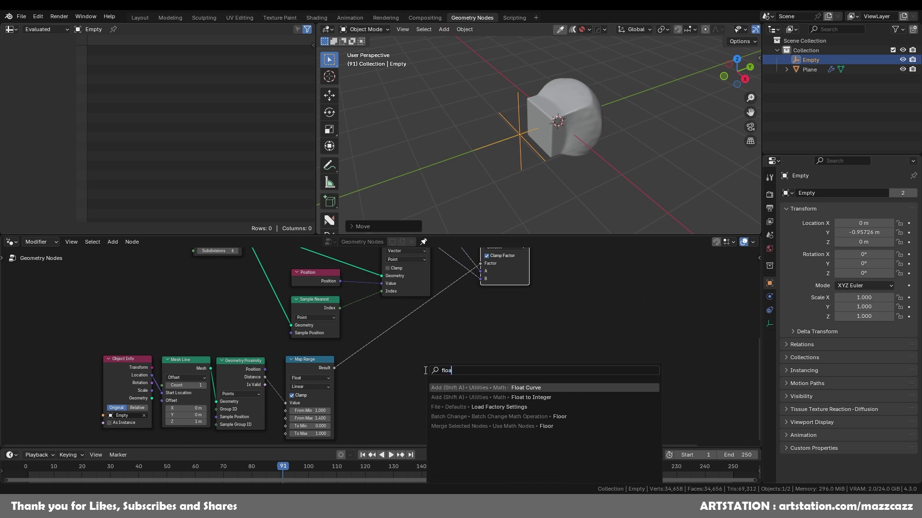
left_click(488, 387)
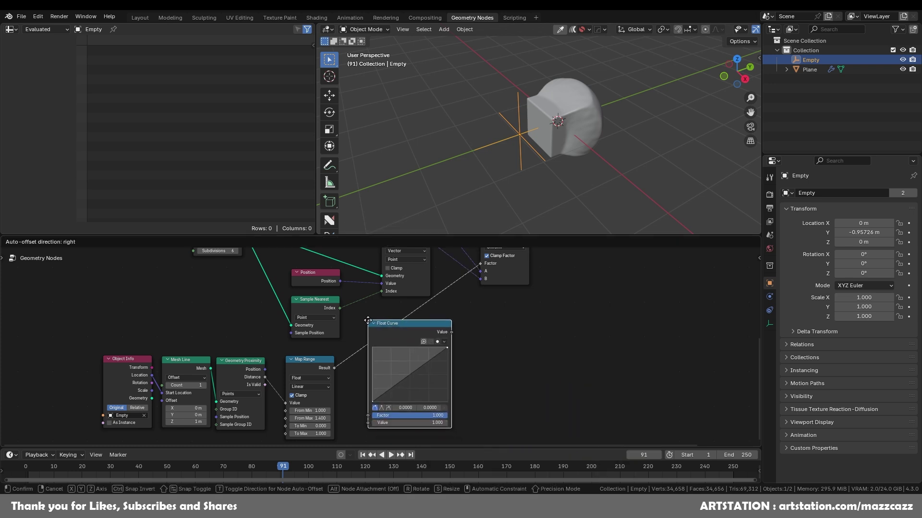
left_click(368, 321)
scroll(399, 397, "up", 3)
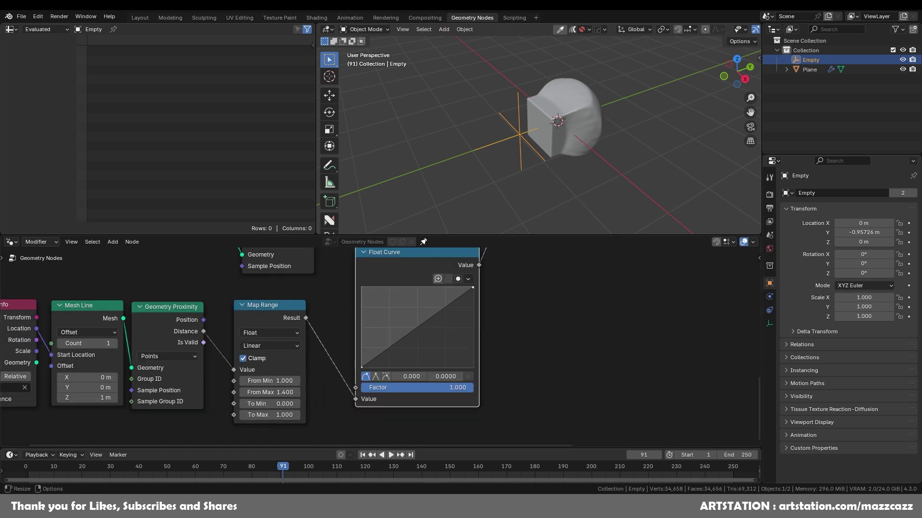
Step: Shape the Float Curve into a wave with three added points, the middle one at about 0.48, 0.16 and the last at about 0.81, 0.41
left_click_drag(382, 353, 417, 347)
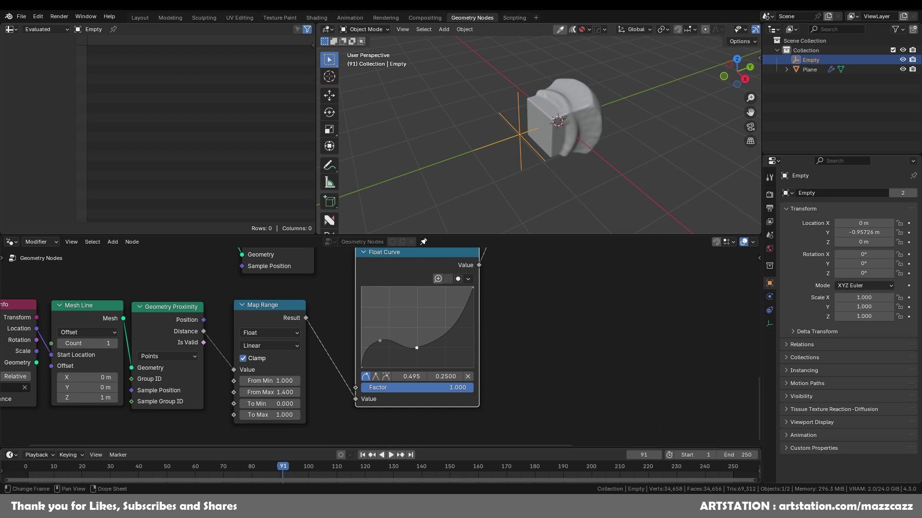
mouse_move(450, 331)
left_mouse_down()
mouse_move(452, 344)
mouse_move(452, 335)
left_mouse_up()
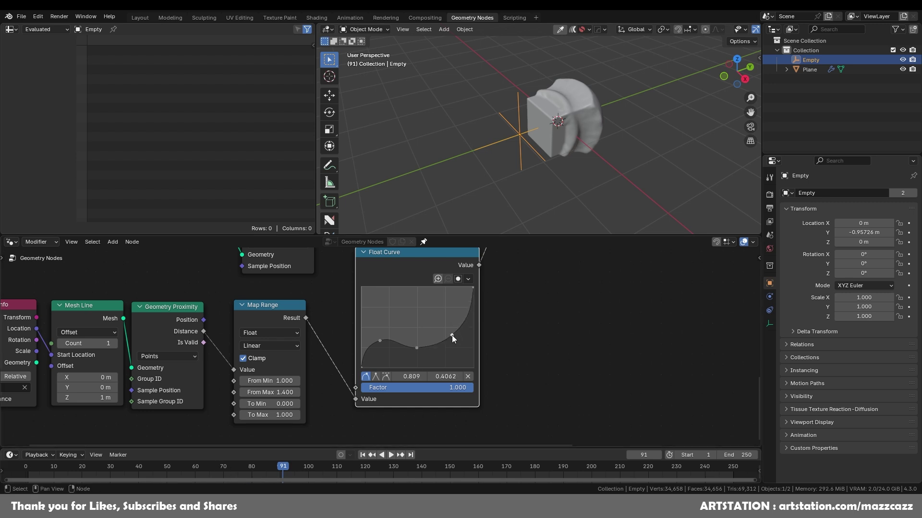
mouse_move(416, 348)
left_mouse_down()
mouse_move(398, 349)
mouse_move(382, 334)
mouse_move(377, 342)
mouse_move(412, 356)
mouse_move(372, 304)
mouse_move(382, 346)
mouse_move(416, 350)
left_mouse_up()
left_click(376, 340)
Step: Slide the empty along the global Y axis to test the effect of the Float Curve on the morph
key("g")
key("y")
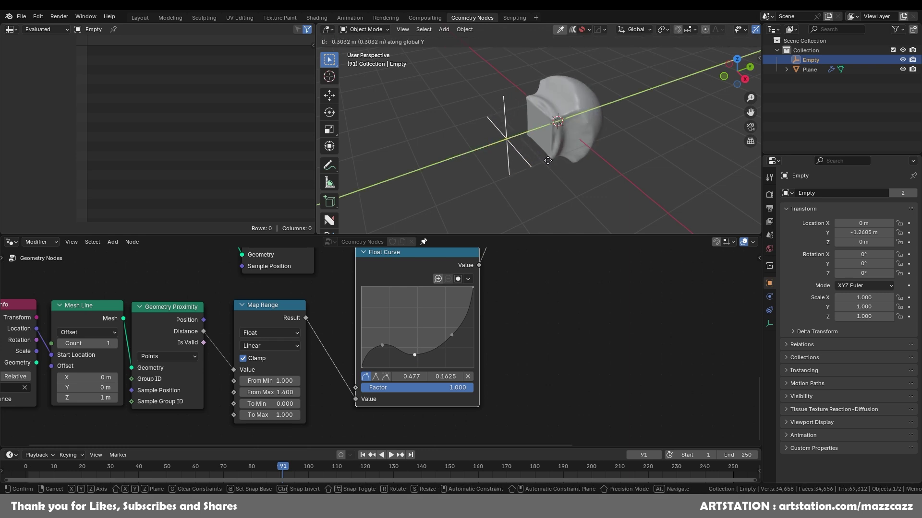